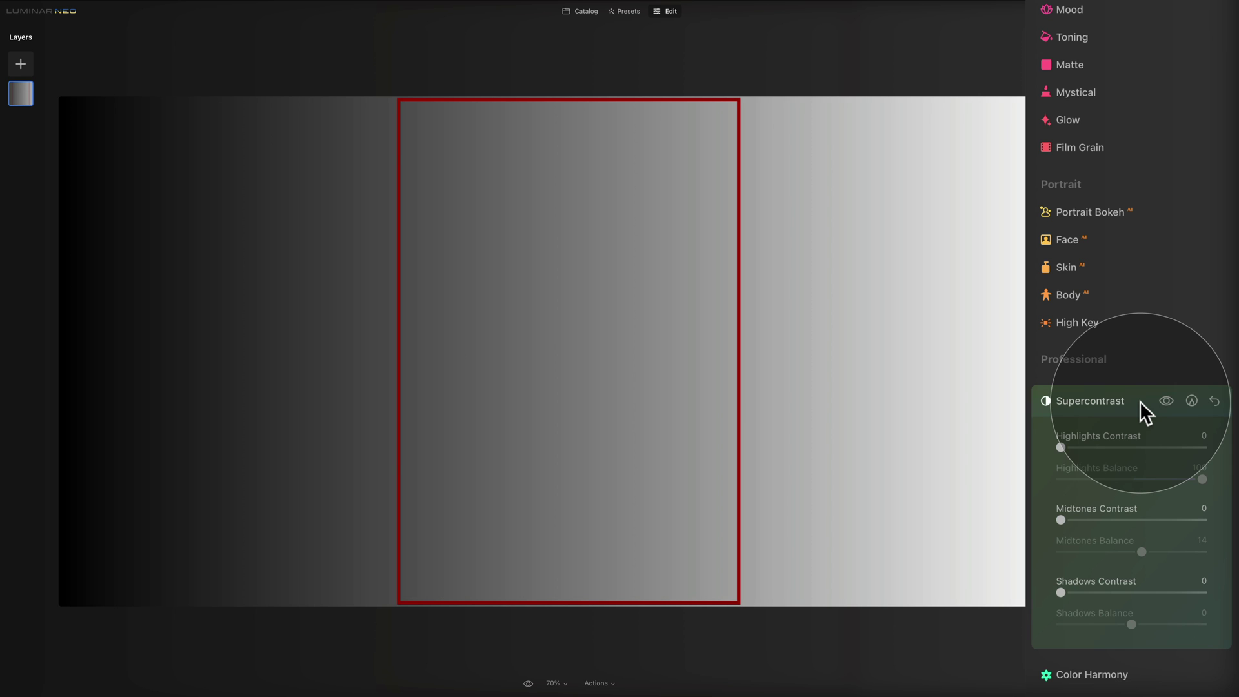
- Reset all Supercontrast settings on the grayscale gradient image
left_click(1213, 400)
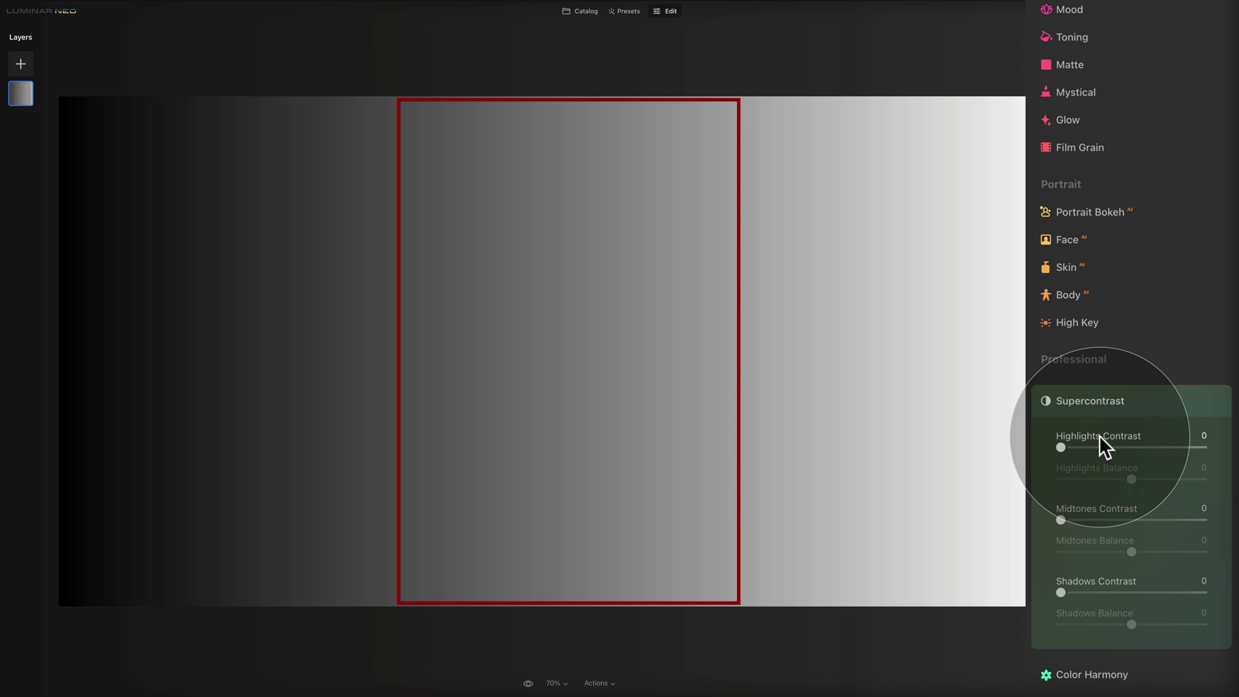
- Try Highlights Contrast on the gradient at 24, 86, 92 and 87, and reset it to 0
left_click_drag(1063, 449, 1100, 443)
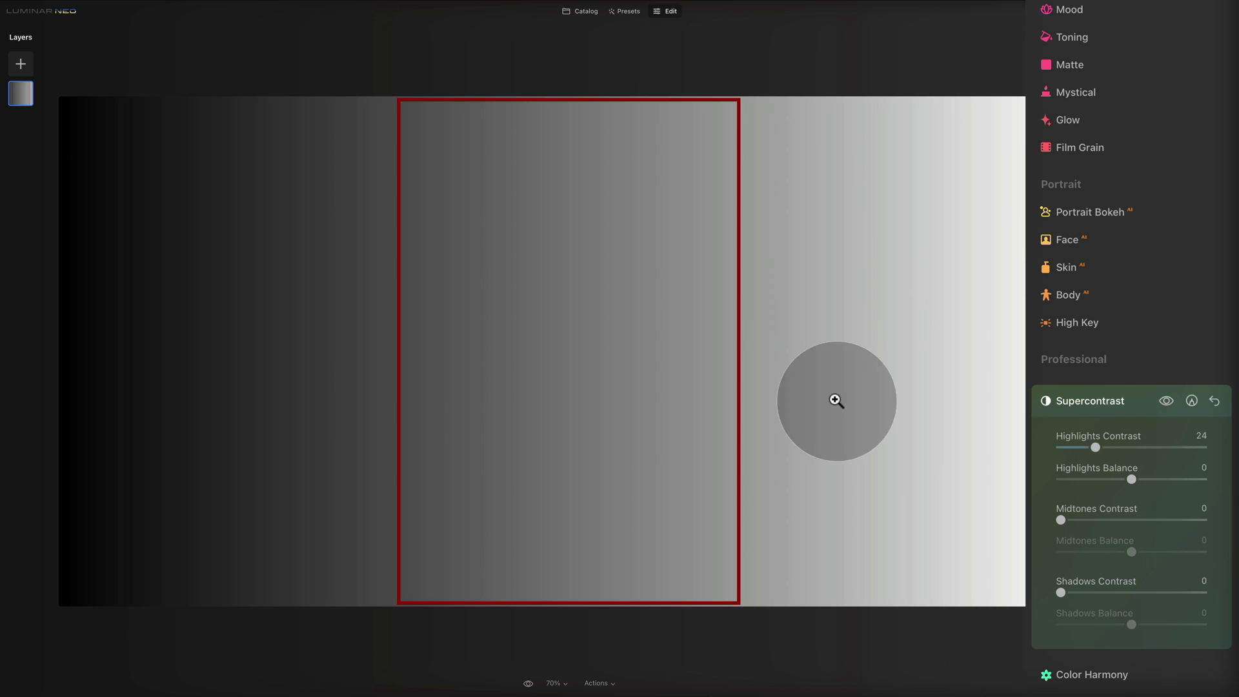
left_click_drag(1097, 447, 1193, 446)
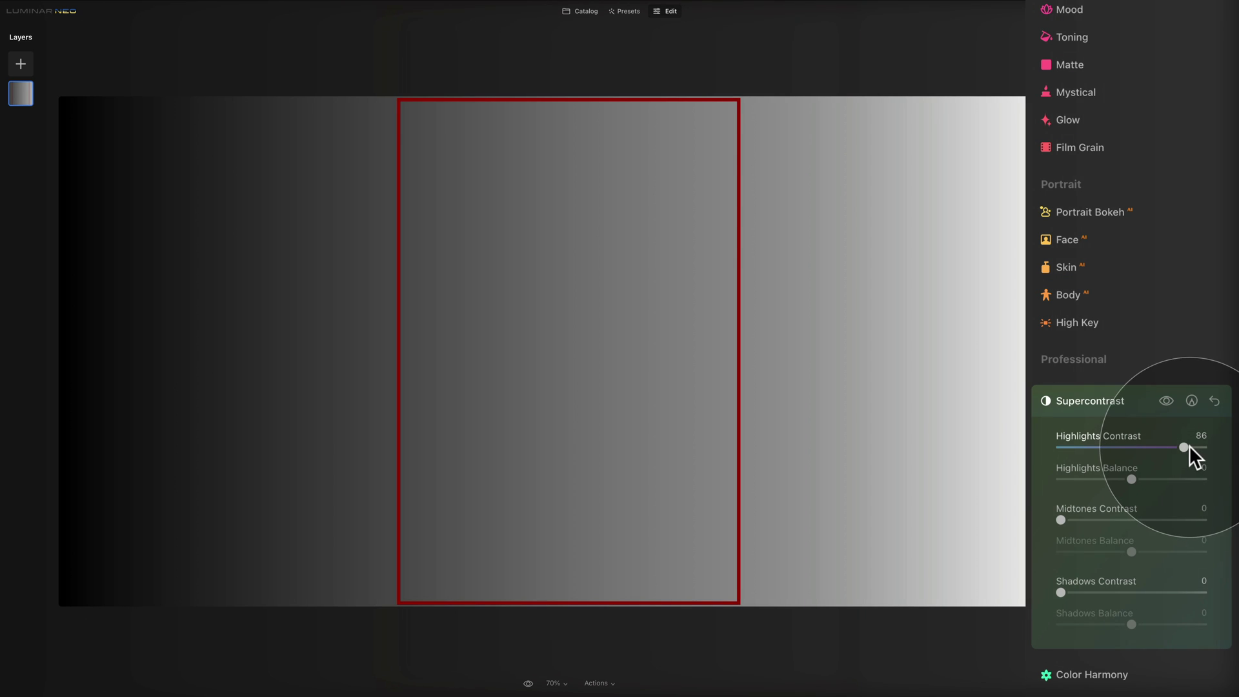
left_click_drag(1186, 445, 1193, 447)
left_click(1192, 447)
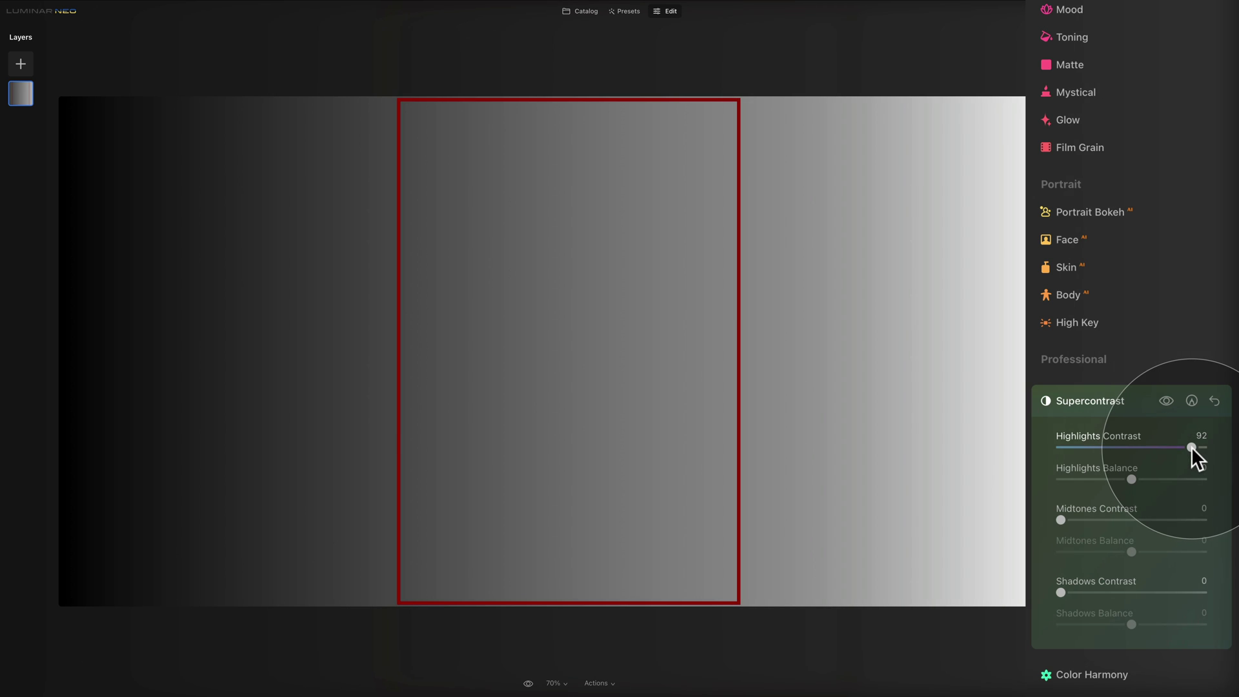
mouse_move(1191, 442)
left_mouse_down()
mouse_move(1169, 447)
mouse_move(1185, 446)
left_mouse_up()
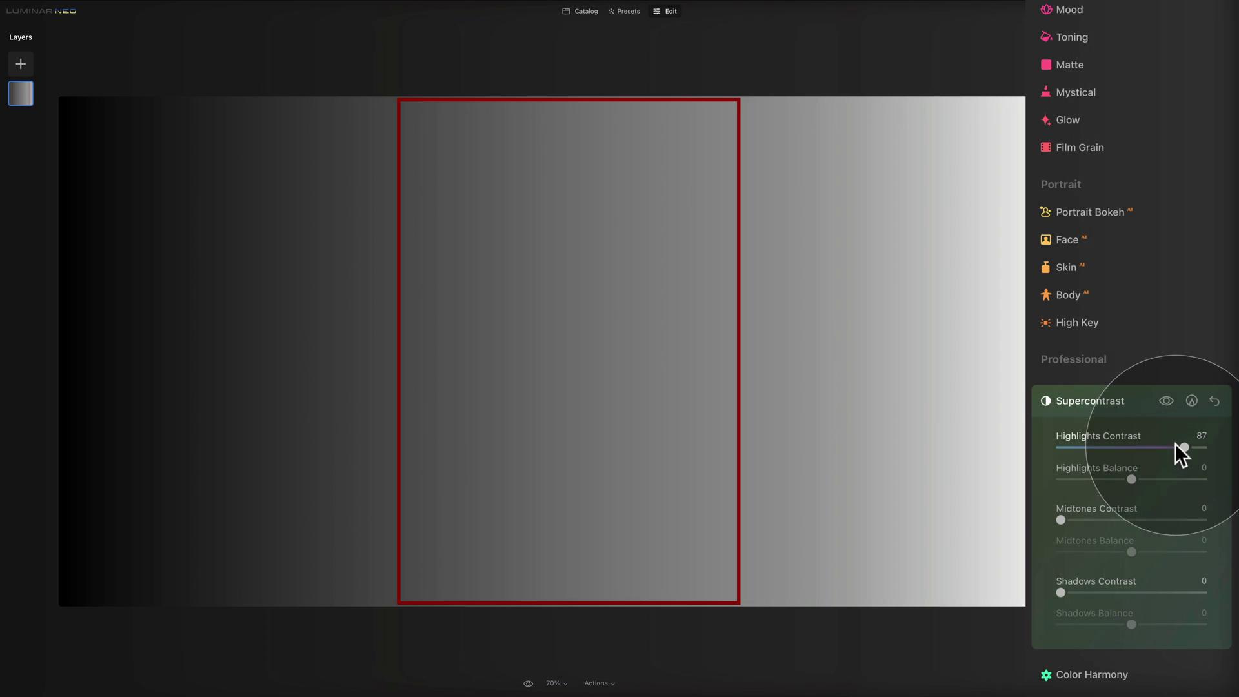
double_click(1098, 436)
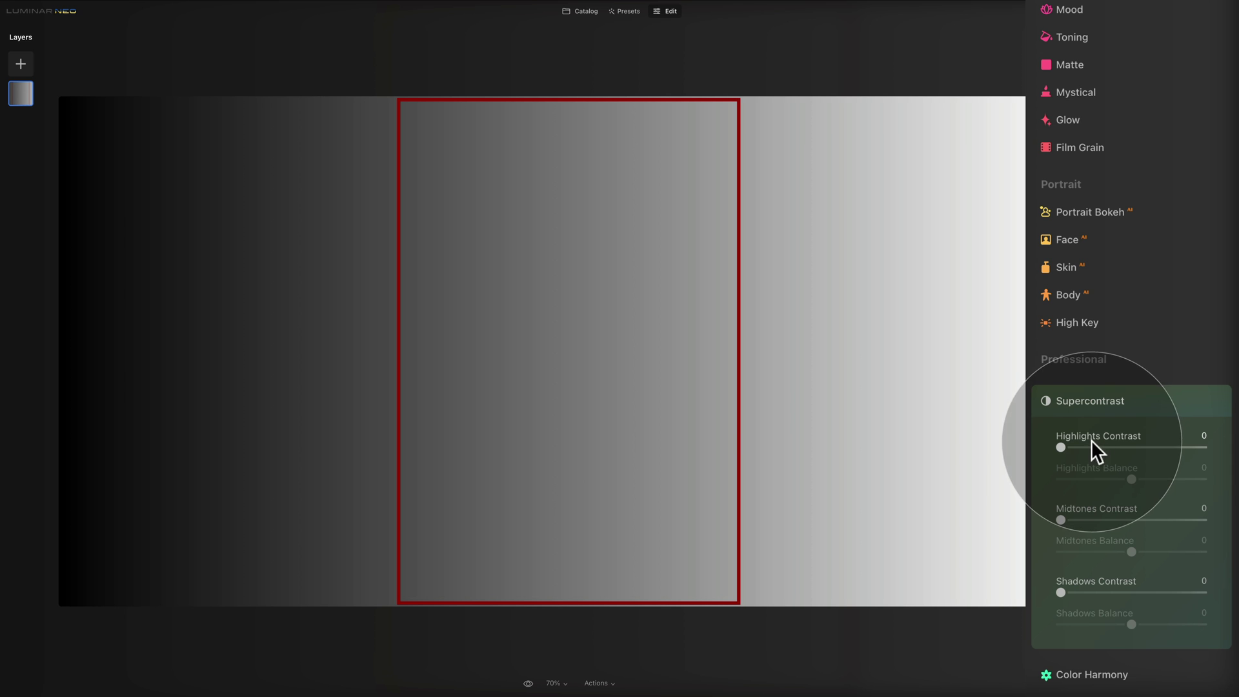
- Set the gradient's Supercontrast to Highlights Contrast 67, Midtones Contrast 91 and Shadows Contrast 89
left_click(1067, 448)
left_click_drag(1074, 450, 1182, 455)
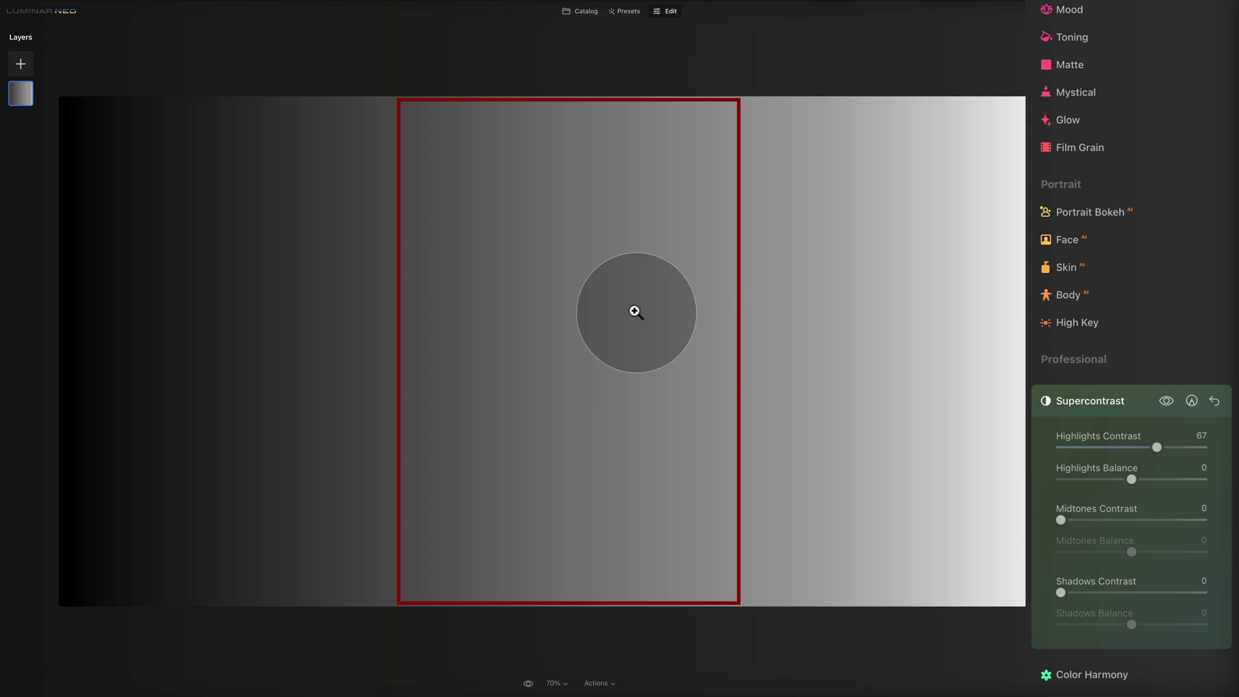
left_click_drag(1058, 519, 1198, 516)
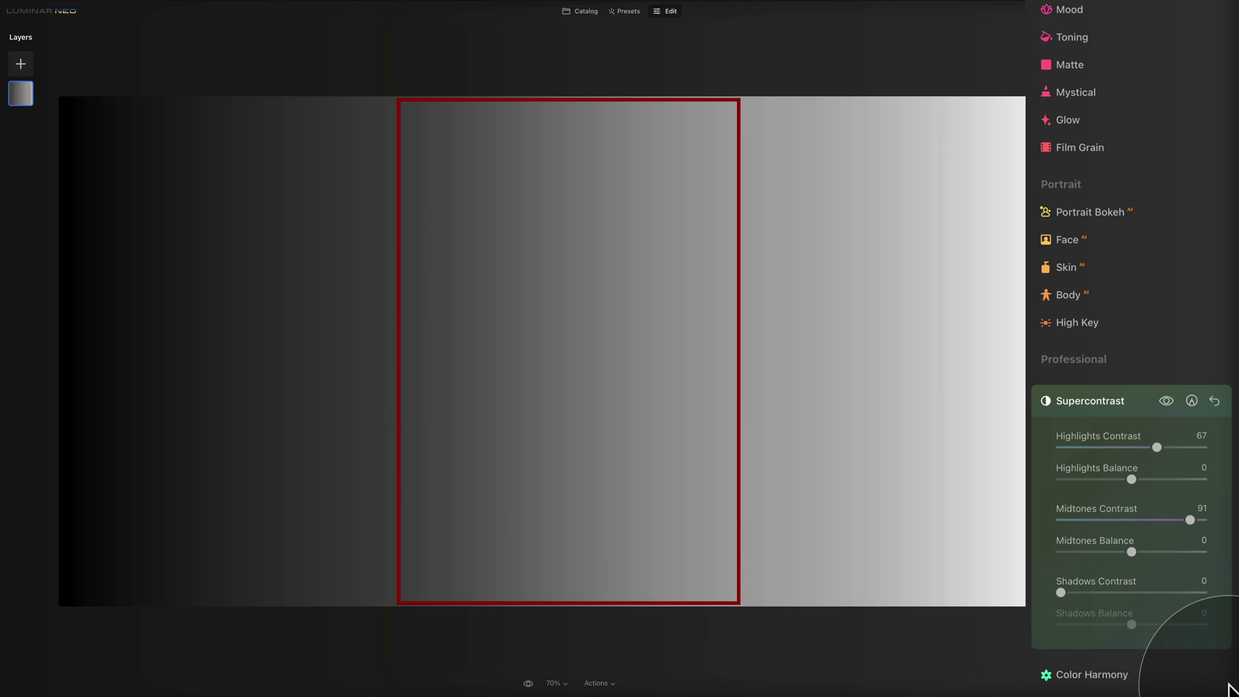
left_click_drag(1062, 592, 1196, 607)
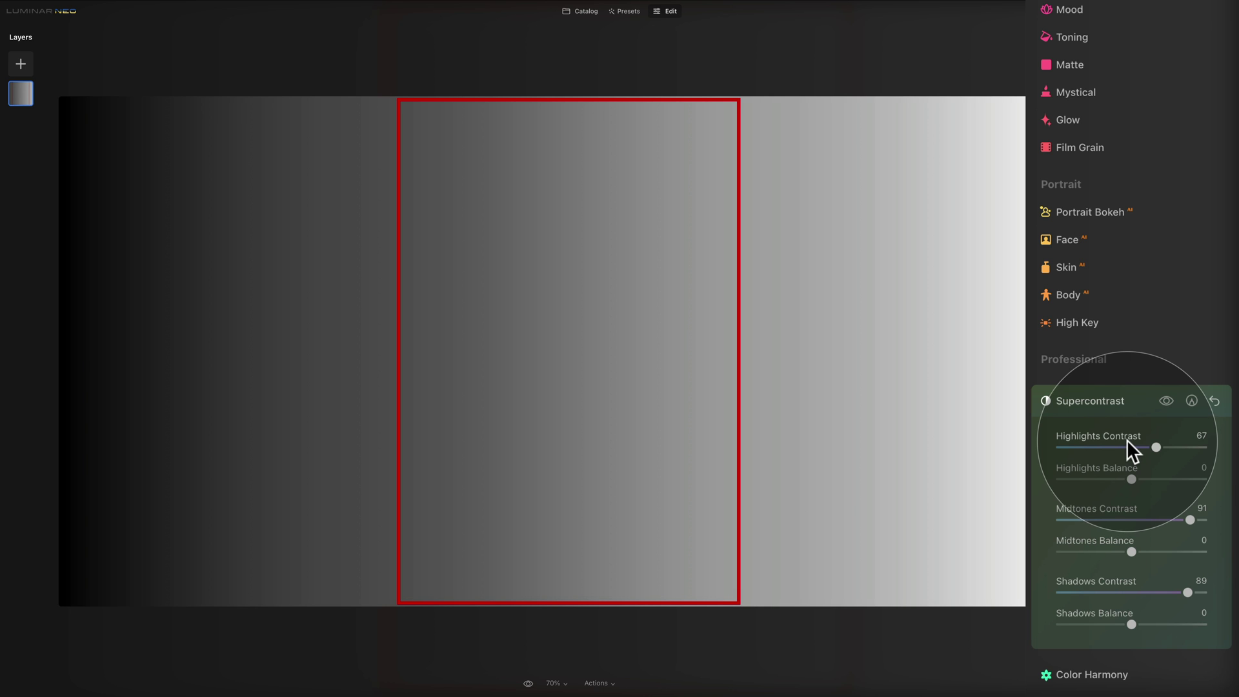
- Drop the gradient's Highlights Contrast to 0 for comparison and raise it back up to 71
left_click_drag(1157, 448, 1034, 452)
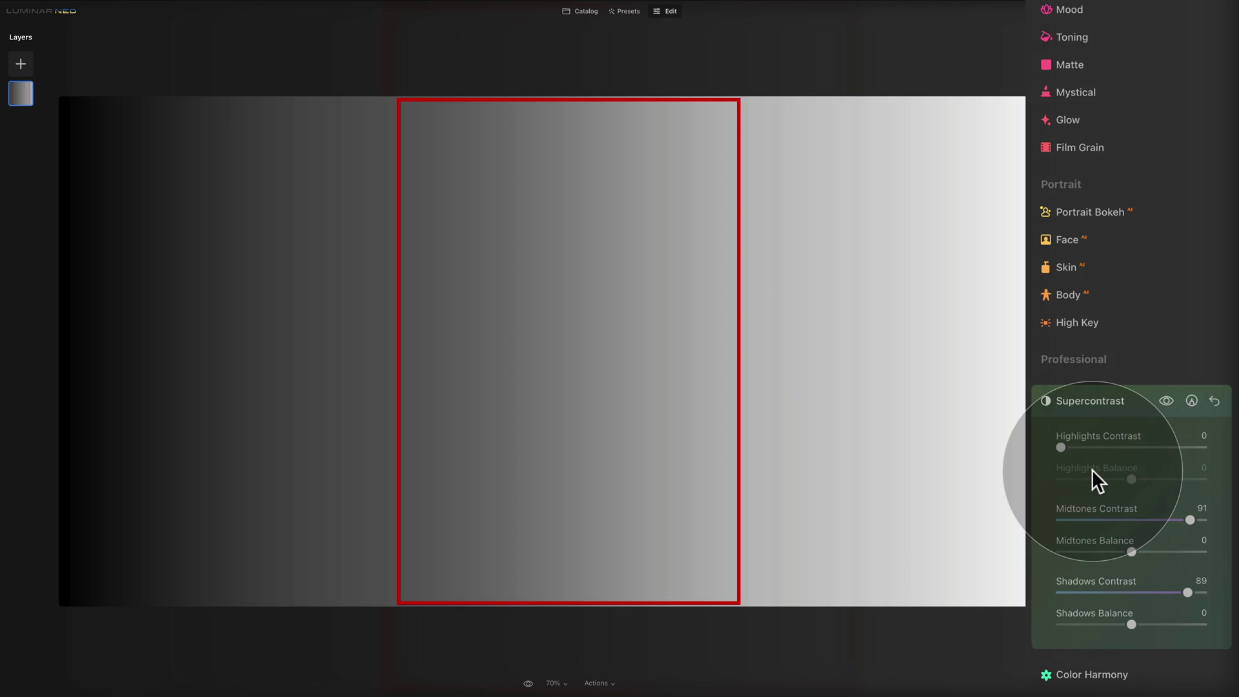
left_click_drag(1061, 446, 1164, 447)
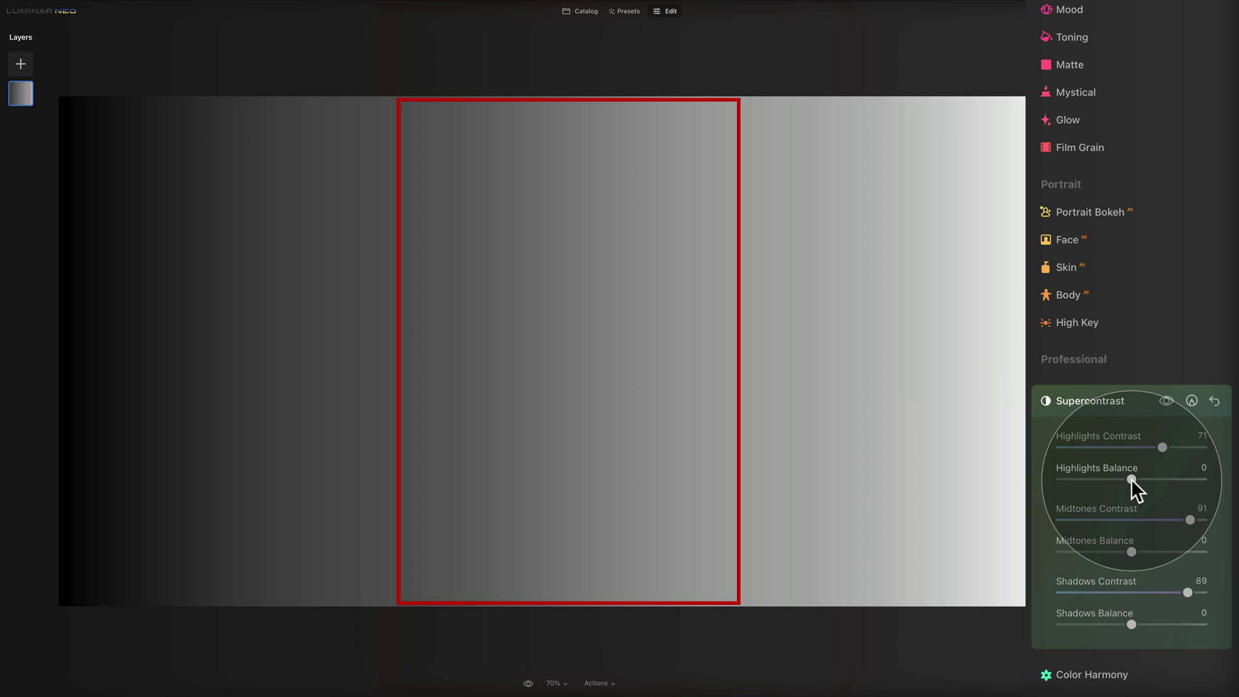
- Try Highlights Balance on the gradient at 100 and at -100, and reset it to 0
left_click_drag(1131, 478, 1236, 491)
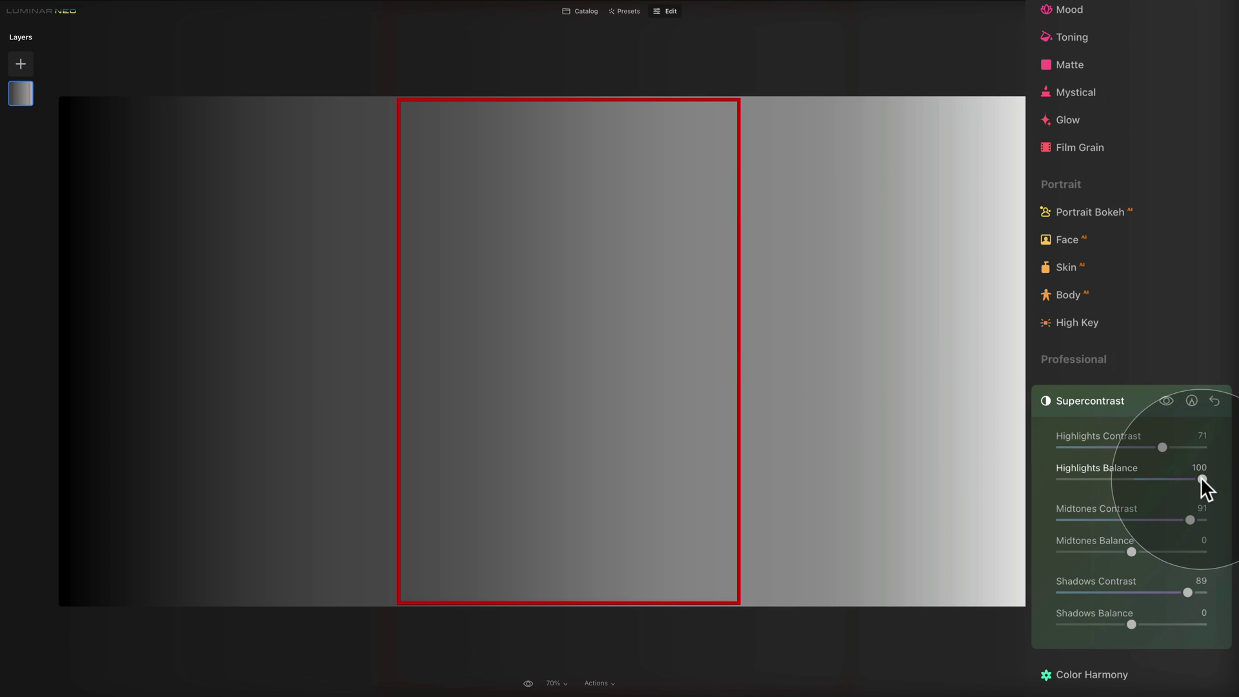
left_click_drag(1202, 479, 1048, 480)
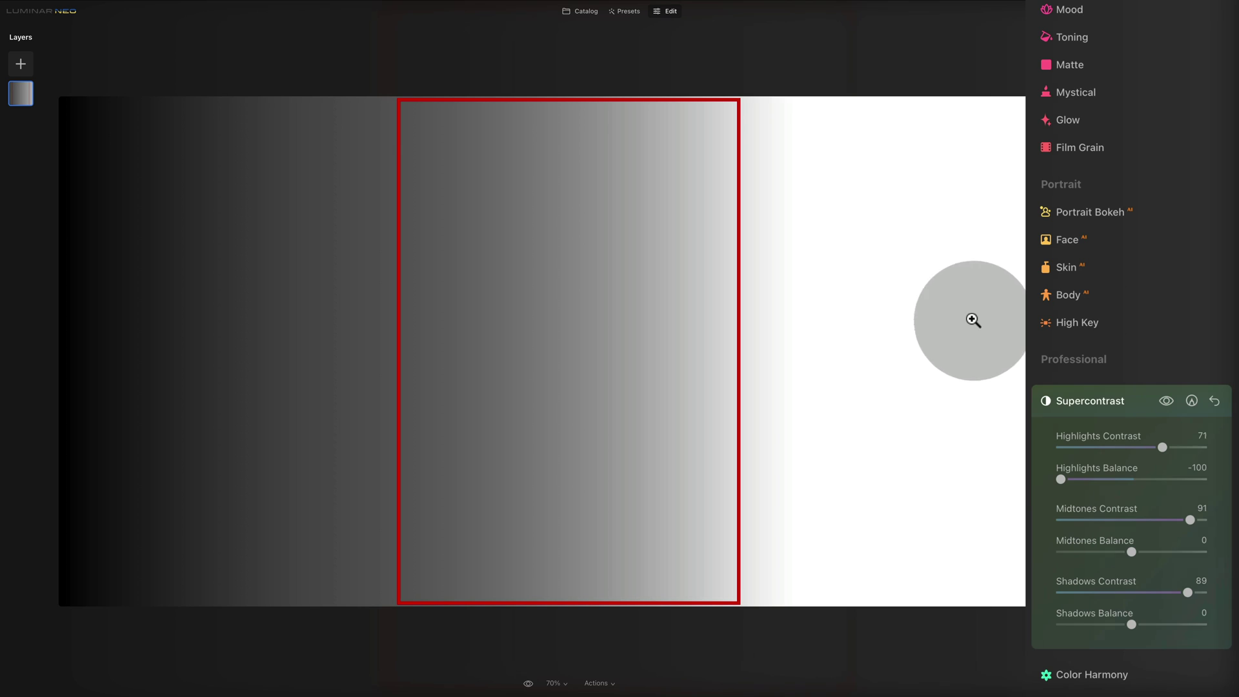
double_click(1093, 467)
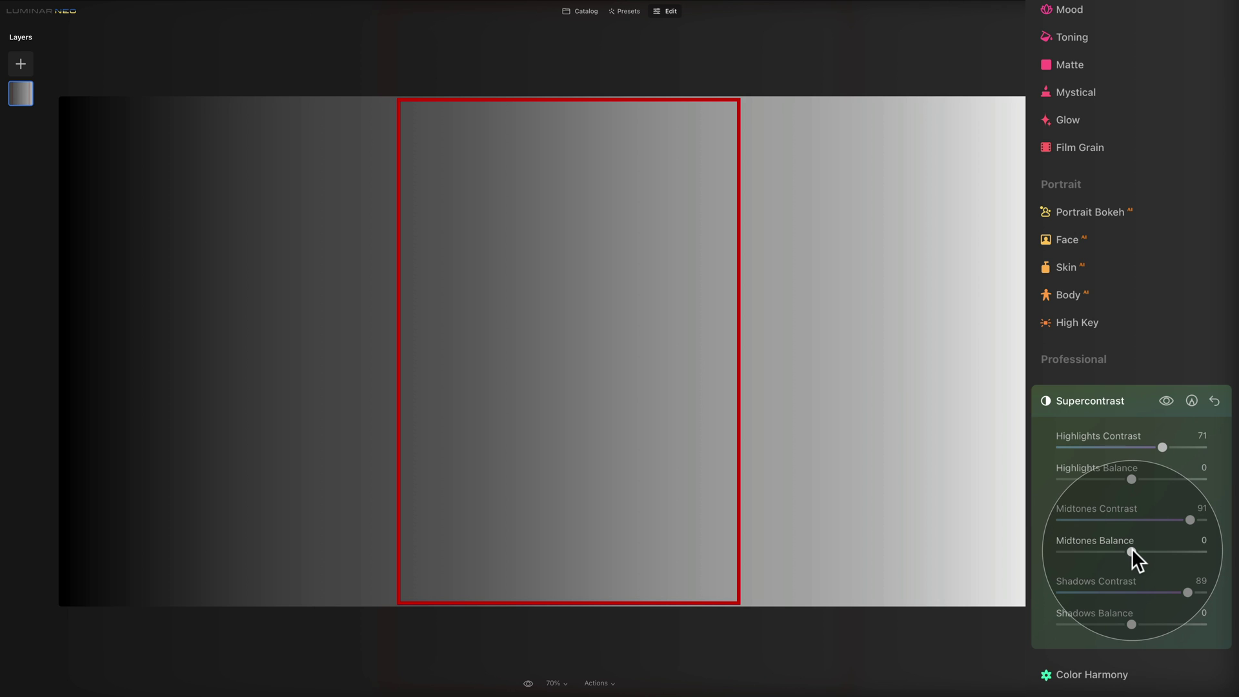
- Push the gradient's Midtones Balance down to -100 and bring it back to -44
left_click_drag(1131, 552, 1032, 550)
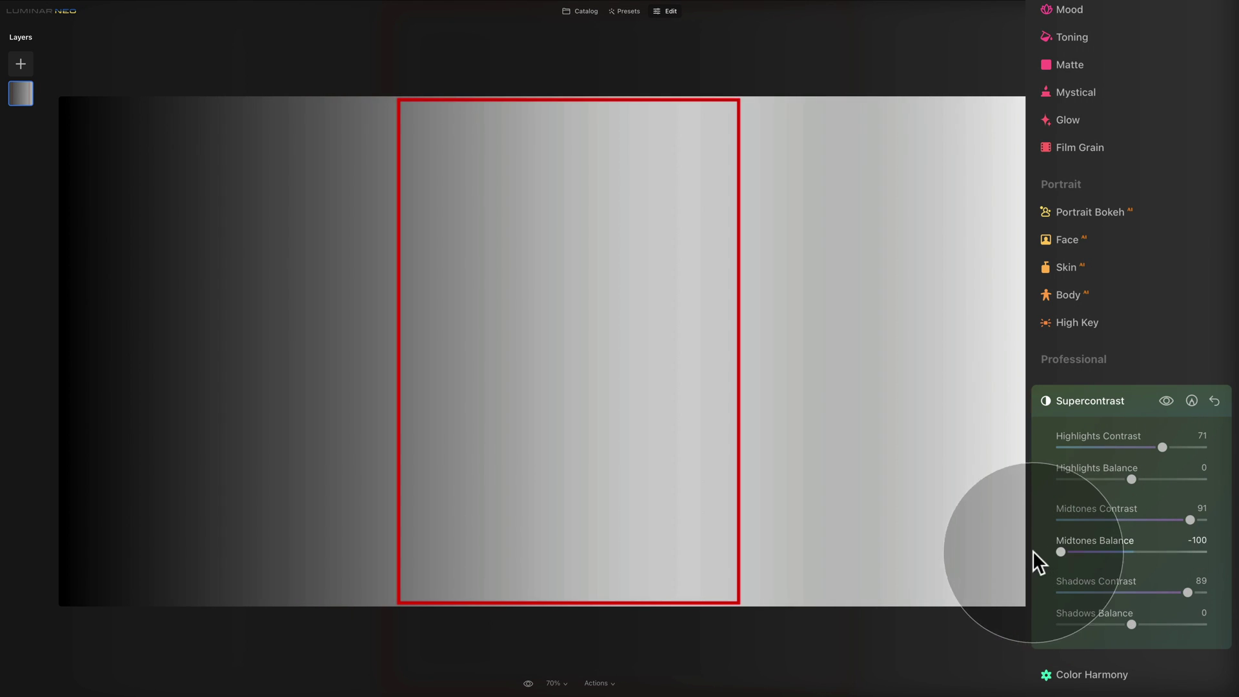
left_click(1097, 549)
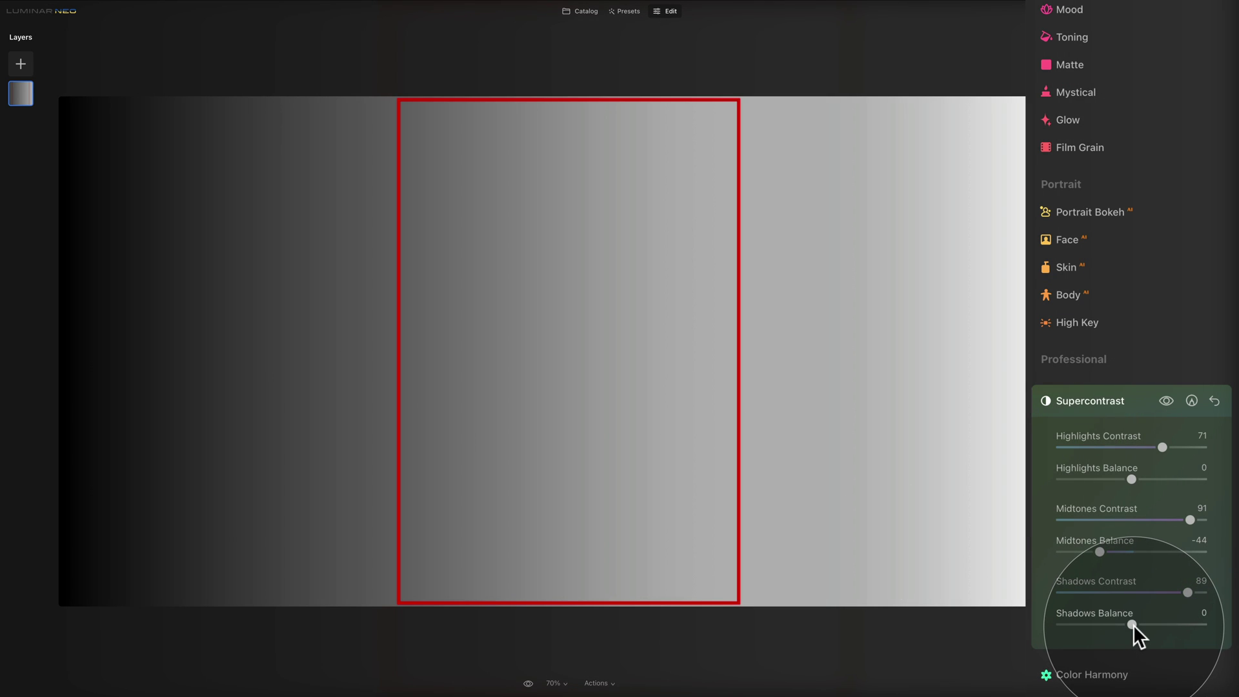
- Try Shadows Balance on the gradient at 100 and at -100, and reset it to 0
left_click_drag(1132, 625, 1201, 625)
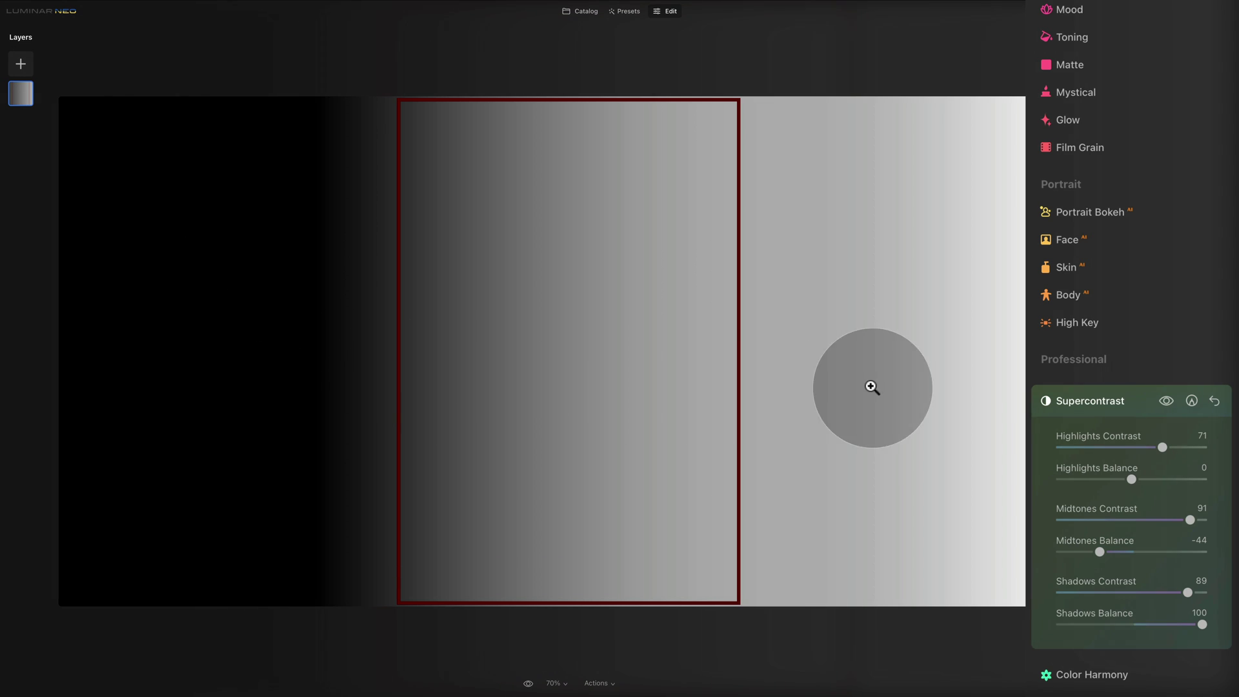
left_click_drag(1201, 626, 216, 501)
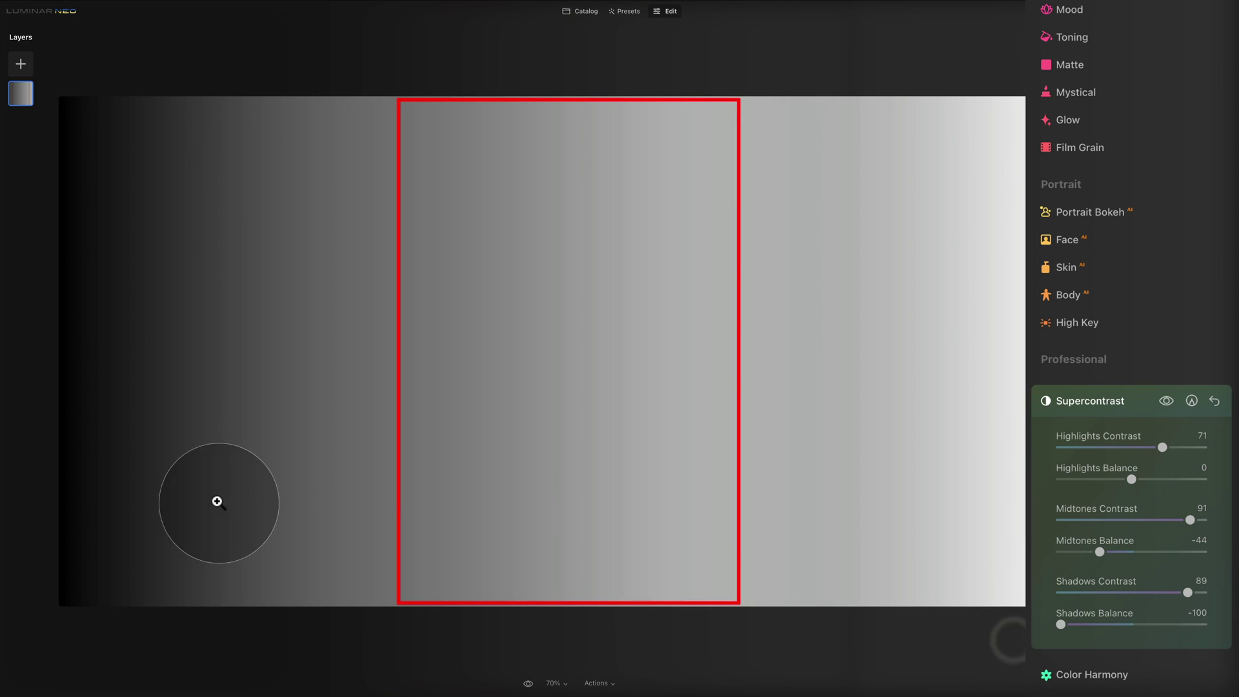
double_click(1106, 621)
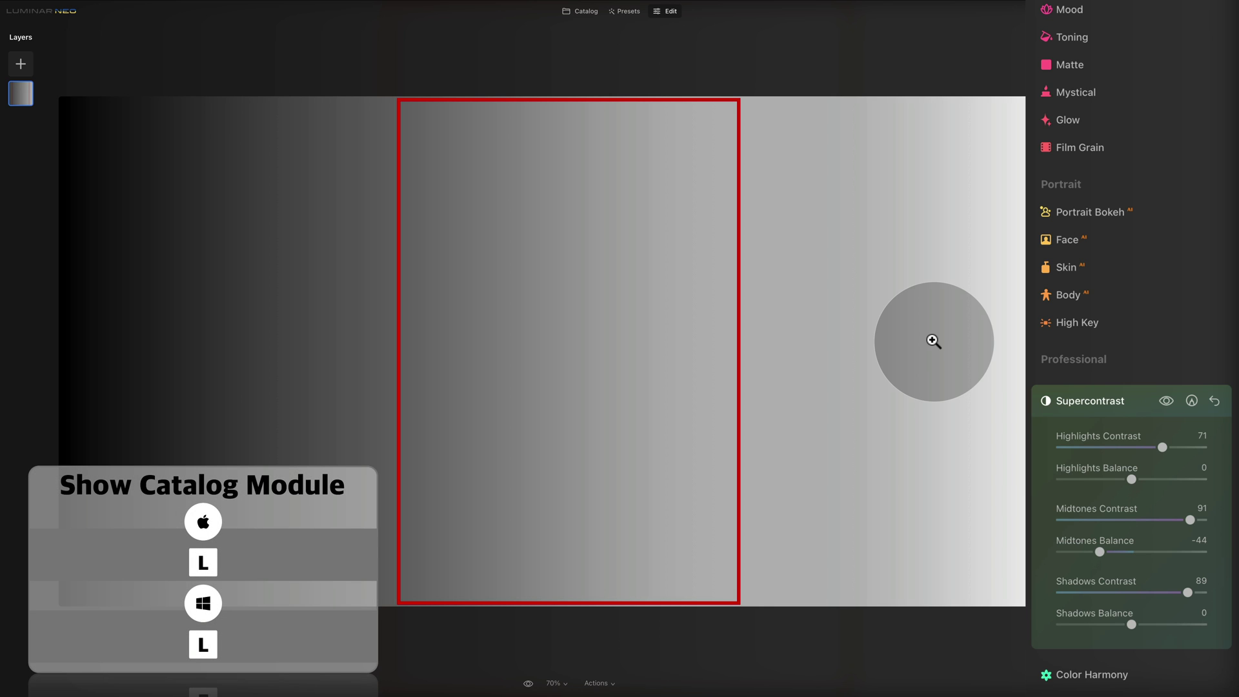
- Switch from the gradient to the mountain lake photo through the Catalog and set its Supercontrast Highlights Contrast to 100
key("super+l")
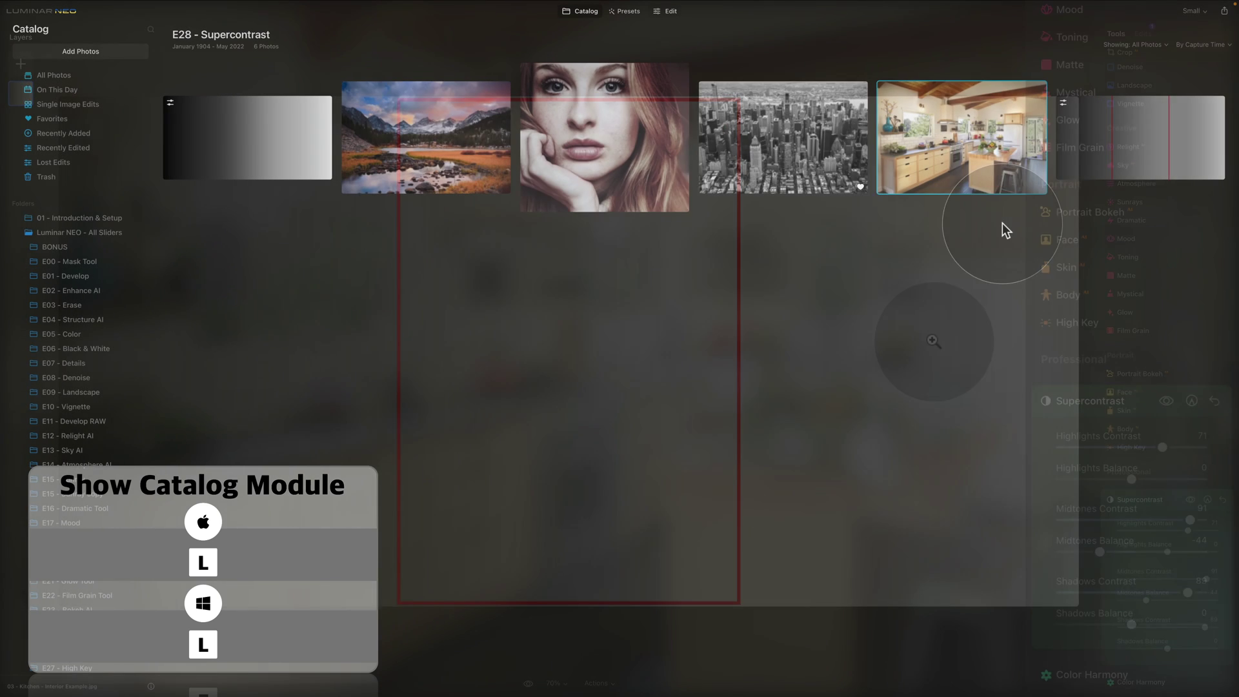
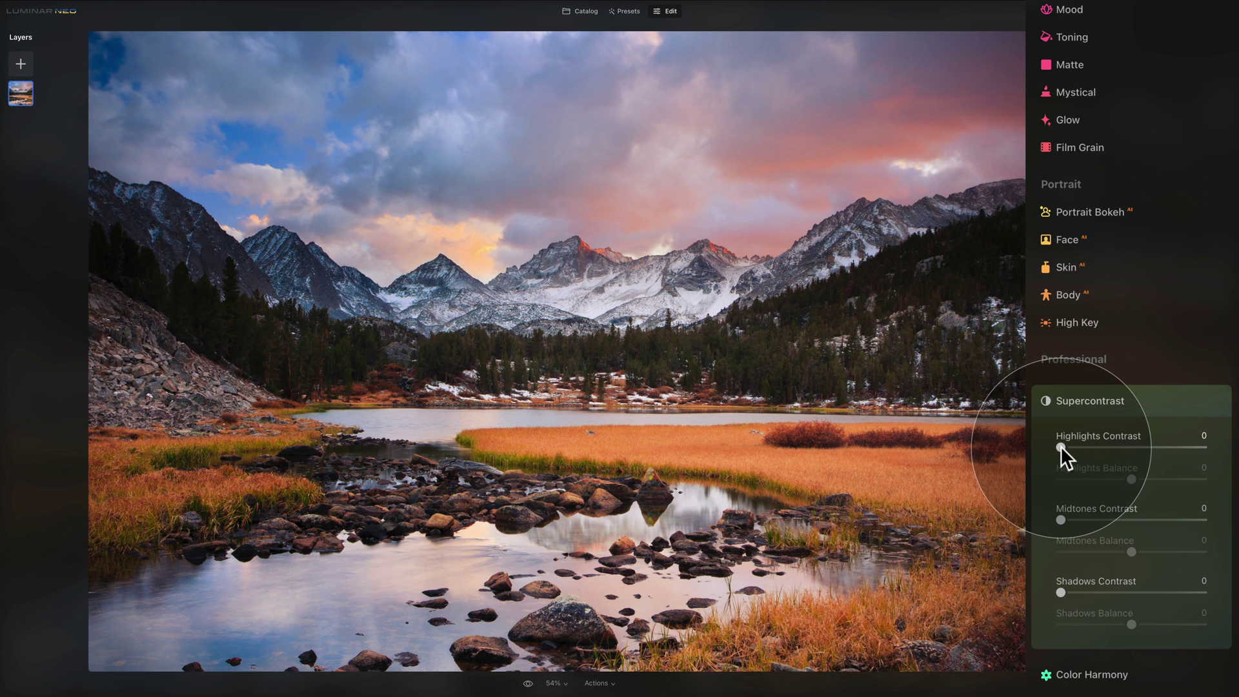
left_click_drag(1059, 447, 1219, 458)
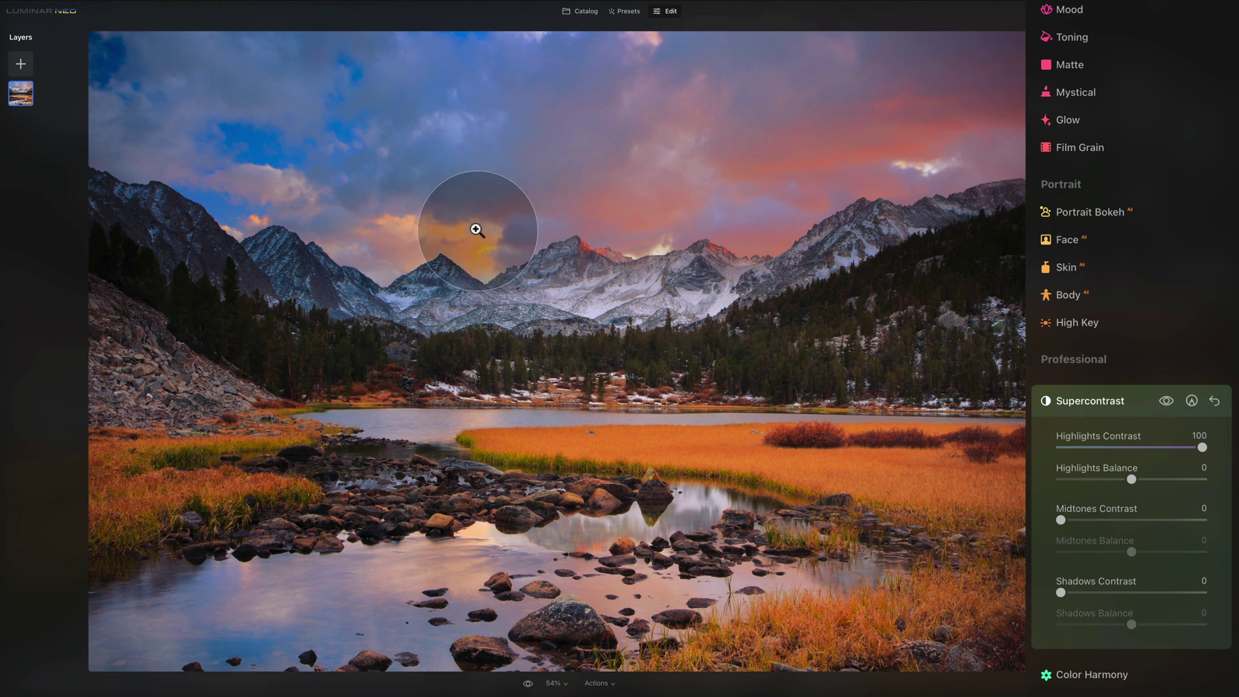
- Compare the mountain lake photo with and without the Highlights Contrast effect several times
left_click(1167, 397)
left_click(1168, 397)
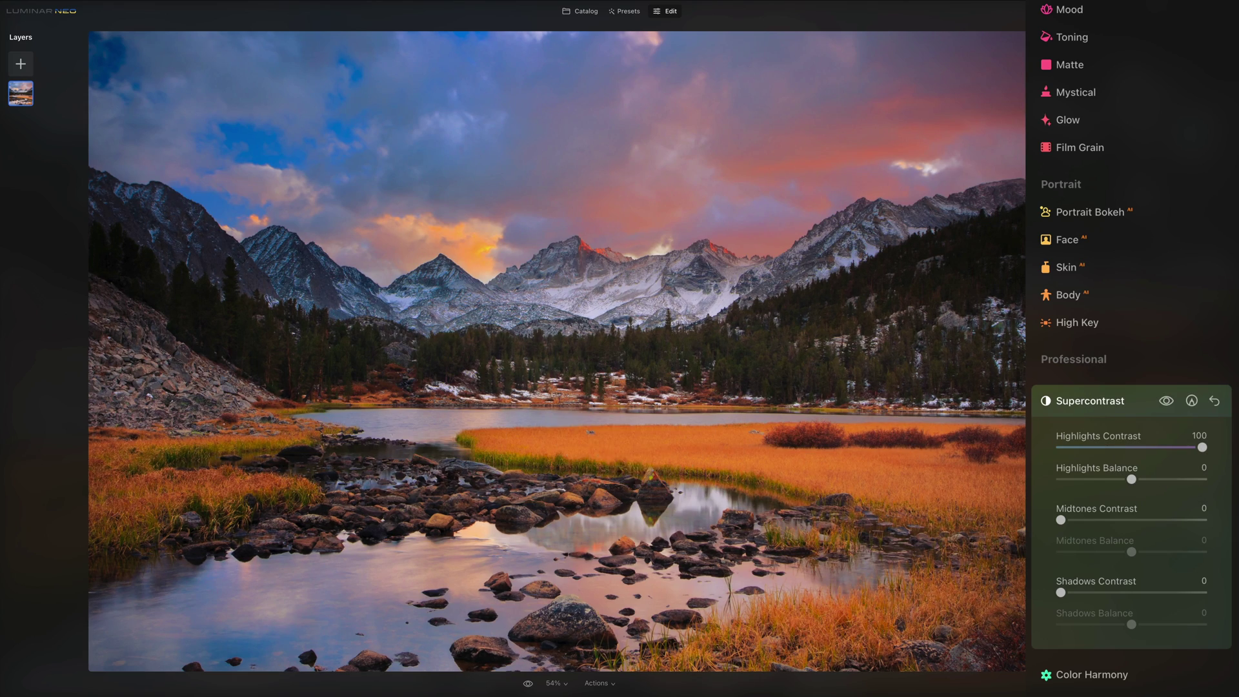
left_click(1165, 400)
left_click(1165, 400)
left_click(1165, 400)
left_click(1165, 400)
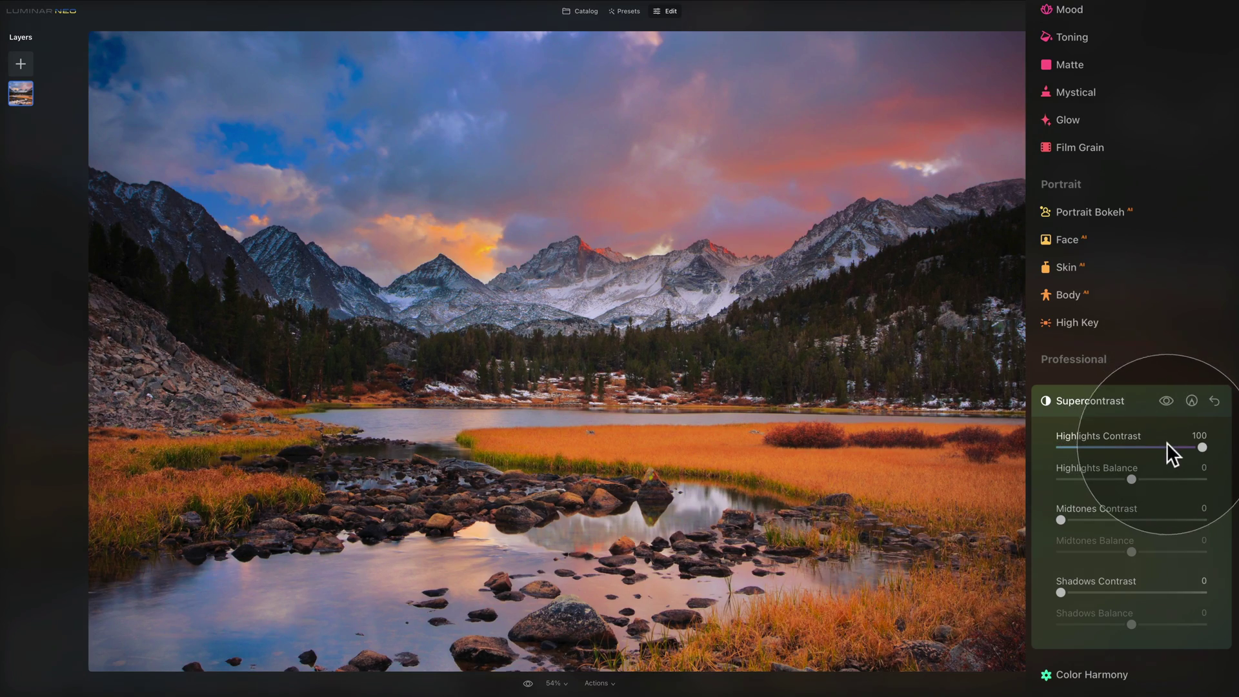
- Reduce the mountain lake photo's Highlights Contrast to 74
mouse_move(1166, 445)
left_mouse_down()
mouse_move(1125, 445)
mouse_move(1169, 445)
left_mouse_up()
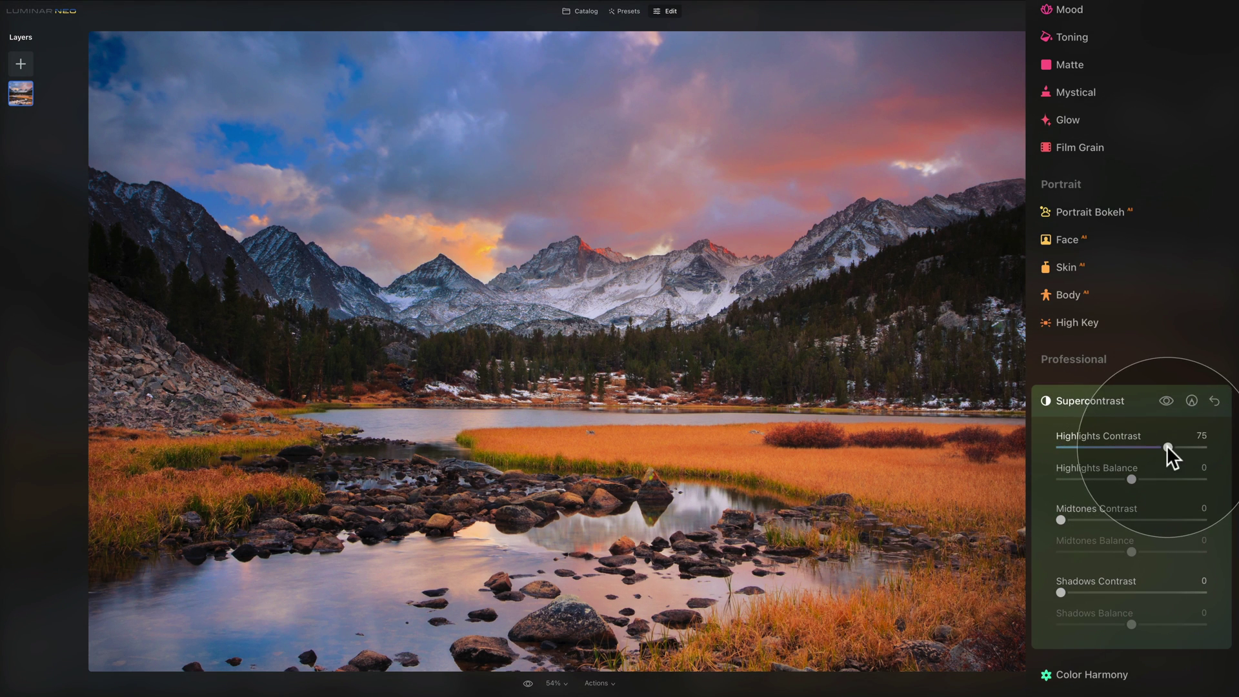
left_click_drag(1166, 445, 1163, 445)
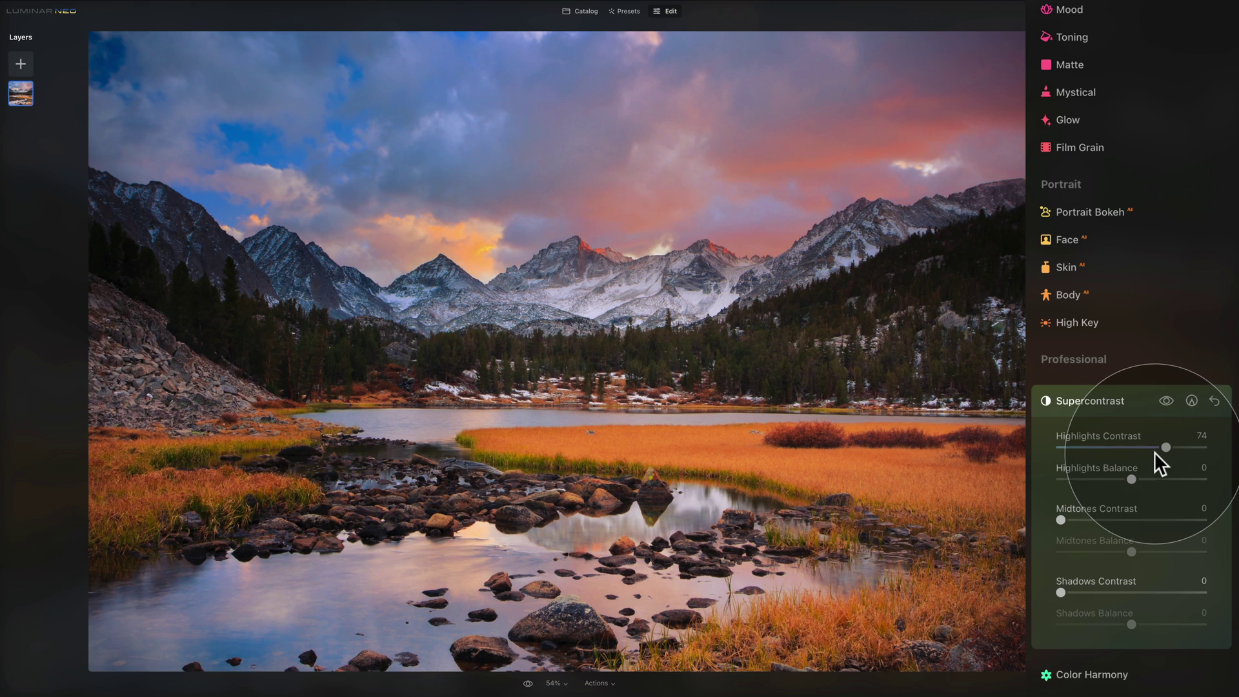
- Set the mountain lake photo's Midtones Contrast to 40 and its Shadows Contrast to 33
left_click_drag(1059, 518, 1120, 516)
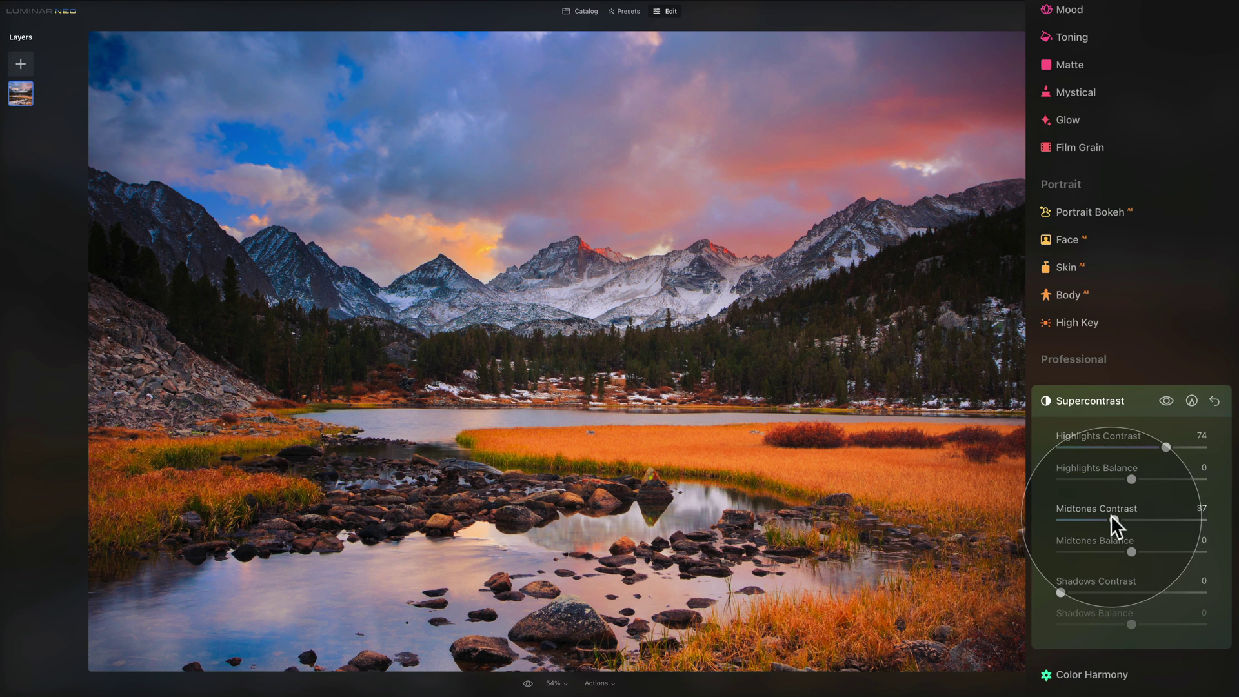
mouse_move(1114, 520)
left_mouse_down()
mouse_move(1099, 520)
mouse_move(1160, 521)
mouse_move(1118, 522)
left_mouse_up()
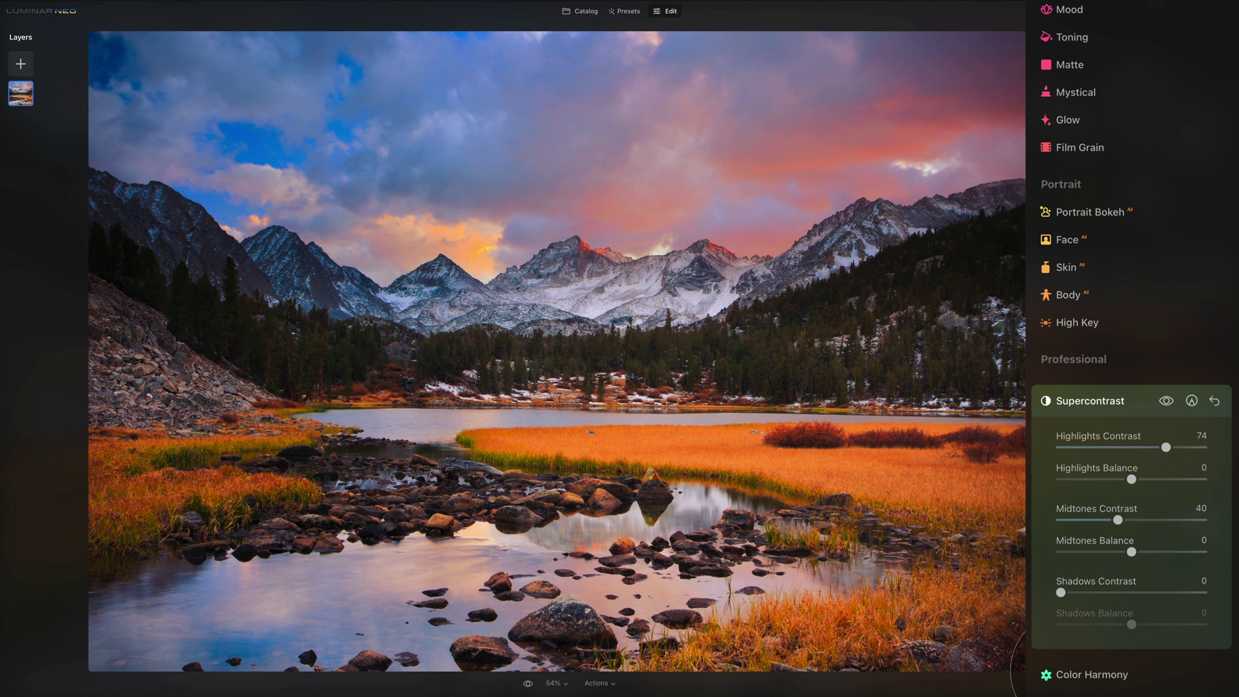
left_click_drag(1062, 593, 1136, 592)
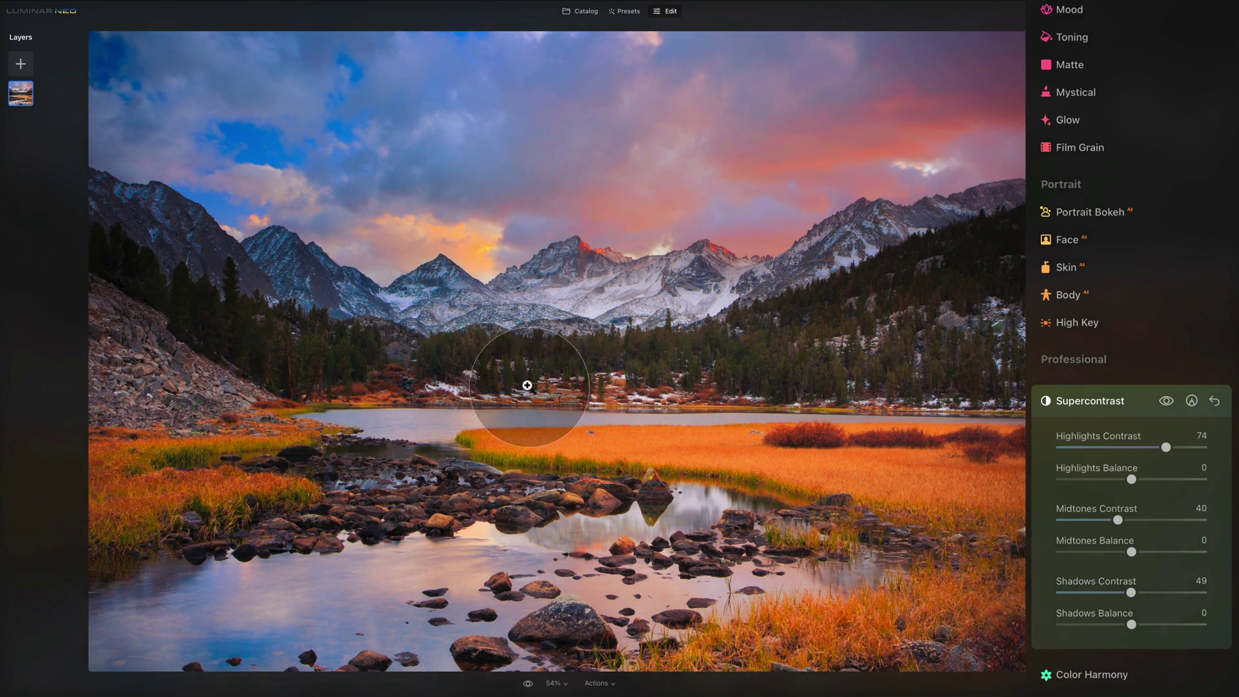
mouse_move(1133, 592)
left_mouse_down()
mouse_move(1163, 593)
mouse_move(1097, 589)
mouse_move(1137, 594)
mouse_move(1110, 592)
left_mouse_up()
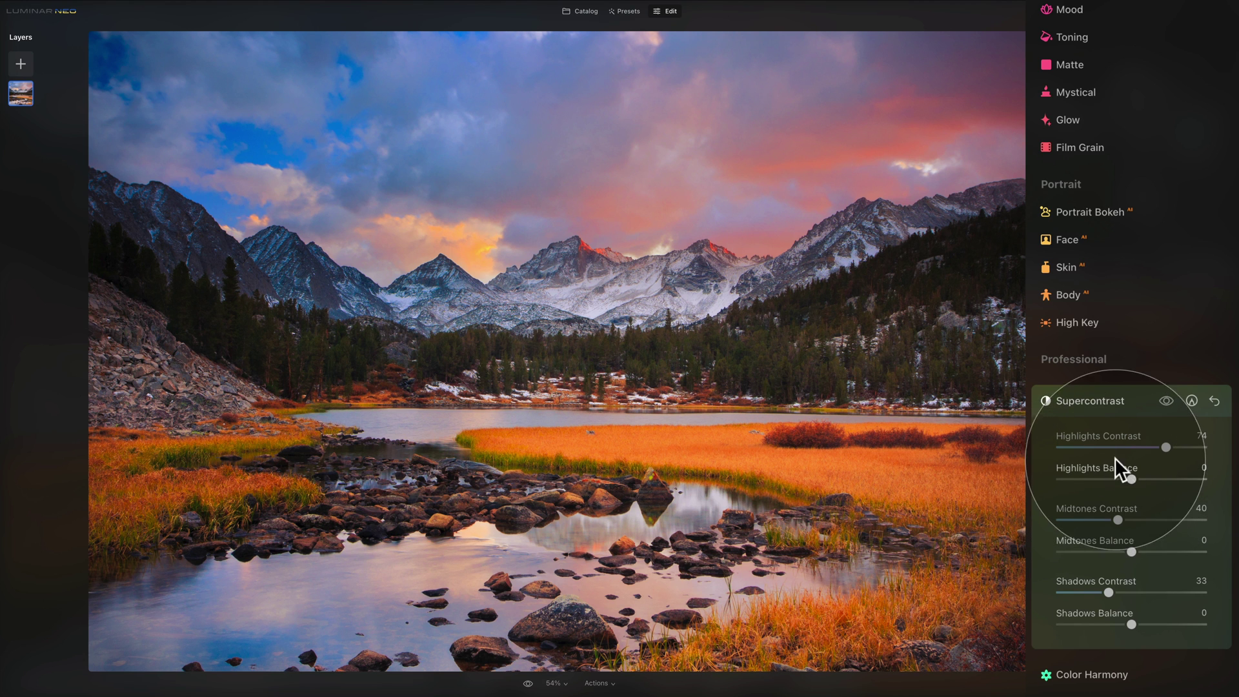
- Fine-tune the photo's Supercontrast balances: Highlights Balance 9, Midtones Balance -9 and Shadows Balance -11
mouse_move(1132, 477)
left_mouse_down()
mouse_move(1110, 478)
mouse_move(1148, 473)
mouse_move(1138, 479)
left_mouse_up()
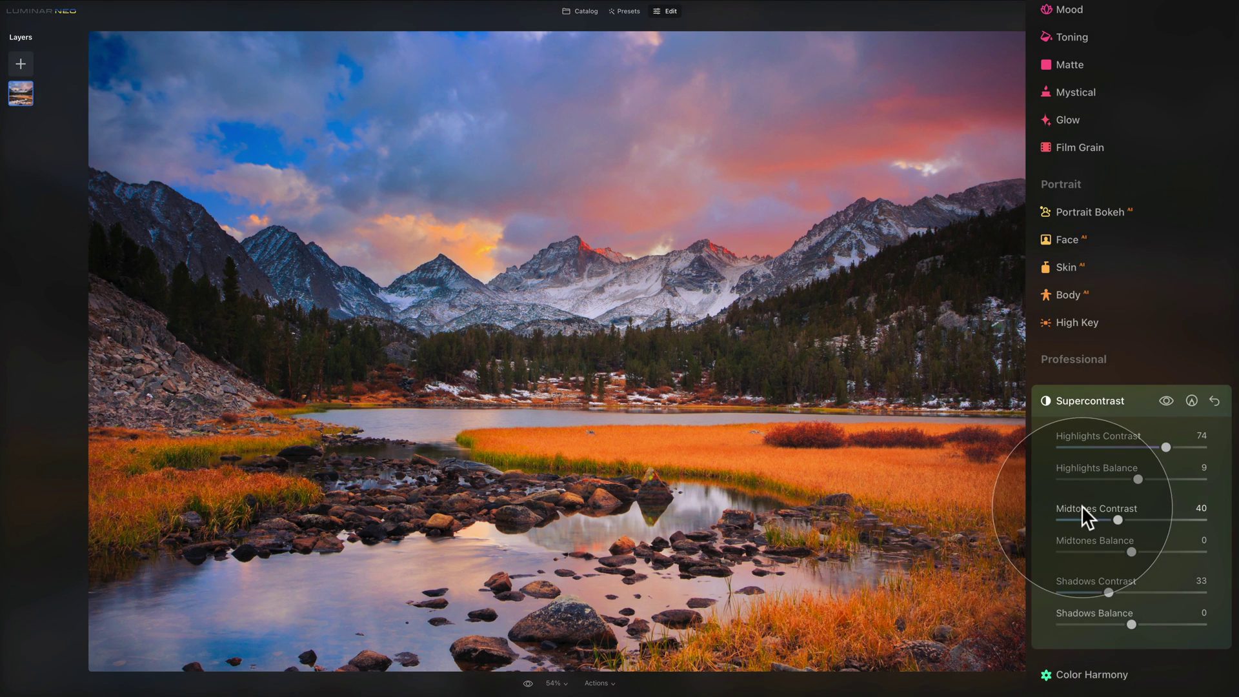
mouse_move(1133, 553)
left_mouse_down()
mouse_move(1105, 553)
mouse_move(1147, 555)
mouse_move(1126, 554)
left_mouse_up()
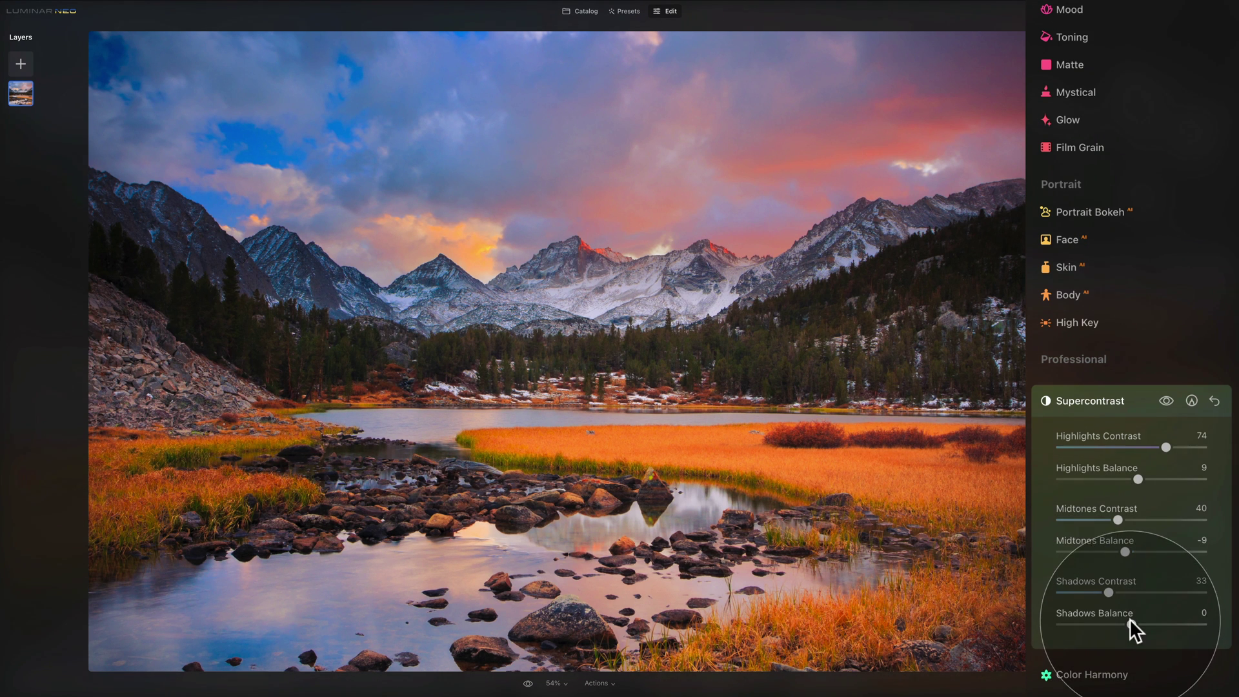
mouse_move(1128, 621)
left_mouse_down()
mouse_move(1059, 621)
mouse_move(1194, 624)
mouse_move(1123, 624)
left_mouse_up()
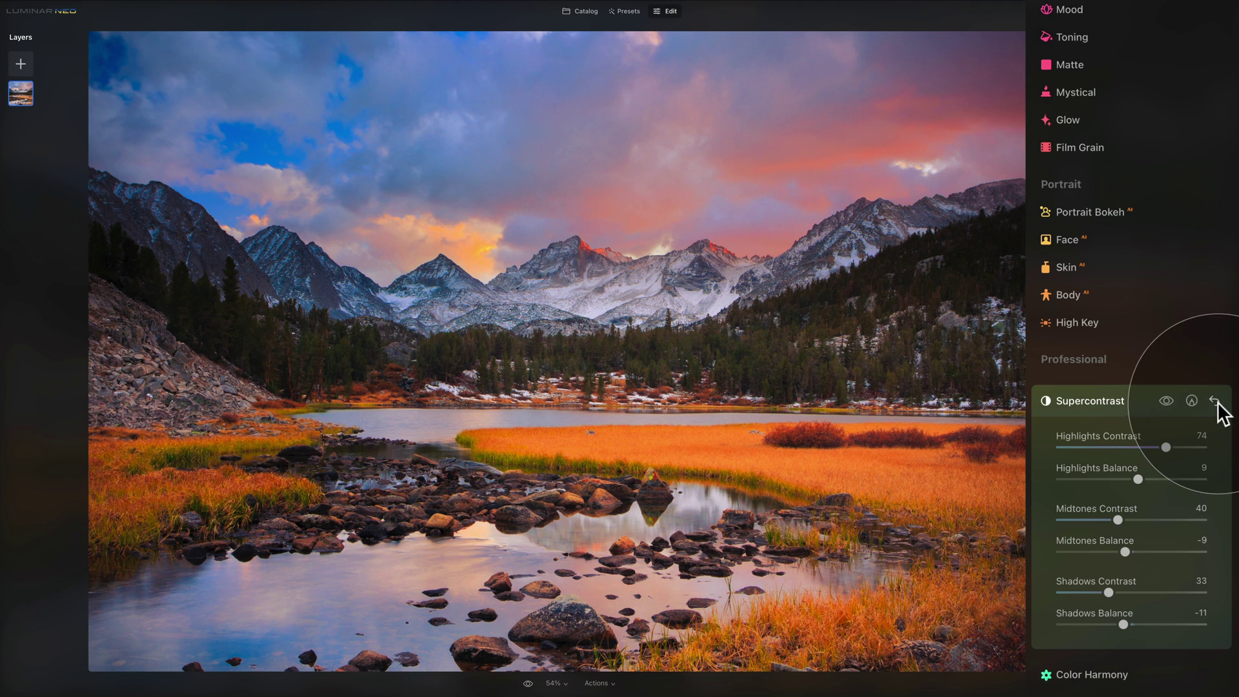
- Compare the mountain lake photo before and after the complete Supercontrast adjustment
left_click(1167, 400)
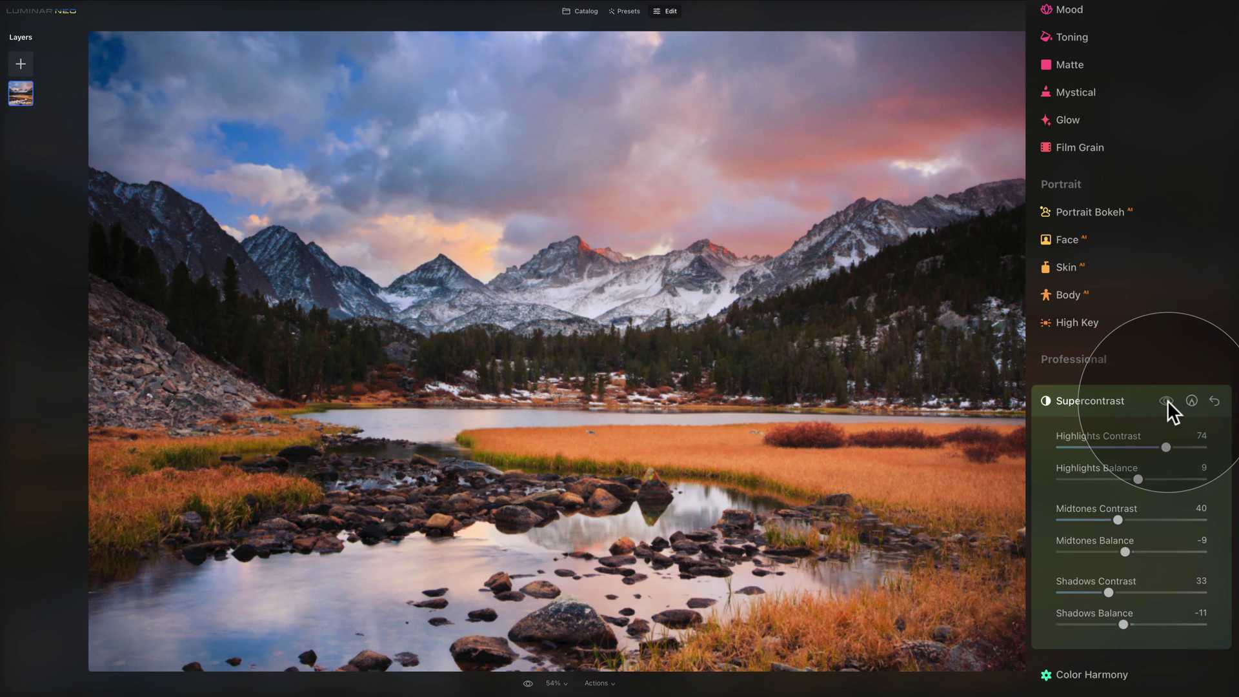
left_click(1167, 400)
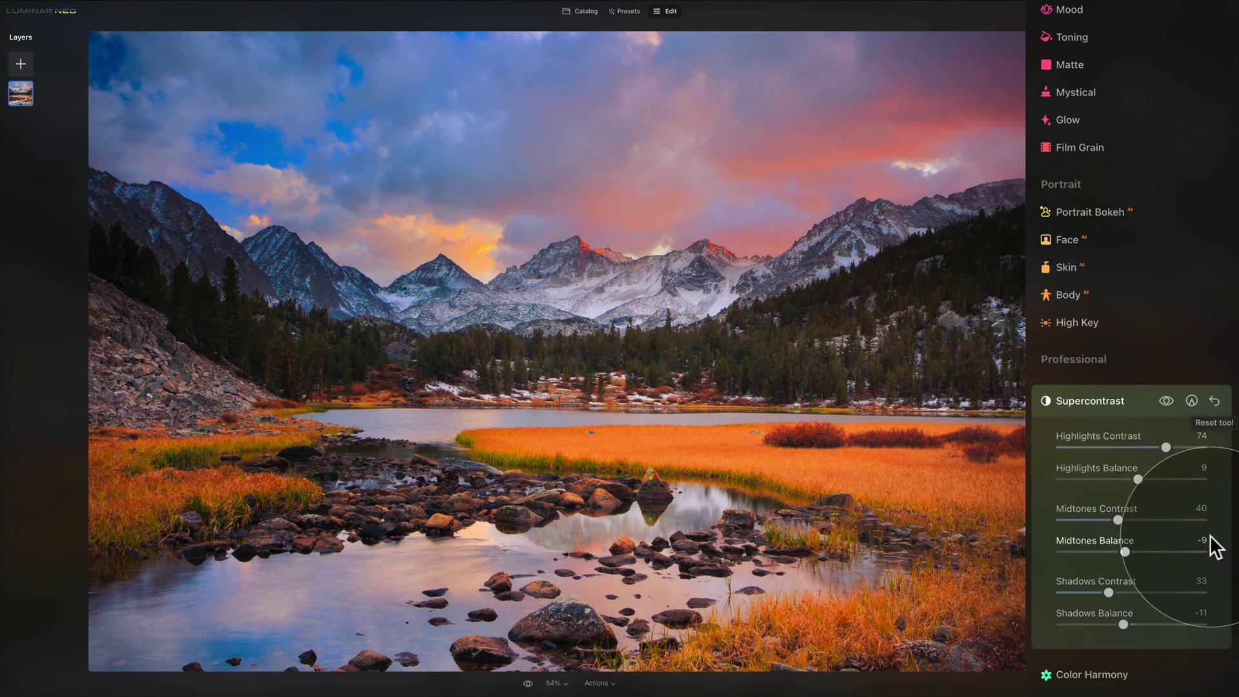
- Toggle Supercontrast off and on again to re-check its effect on the mountain lake photo
left_click(1167, 400)
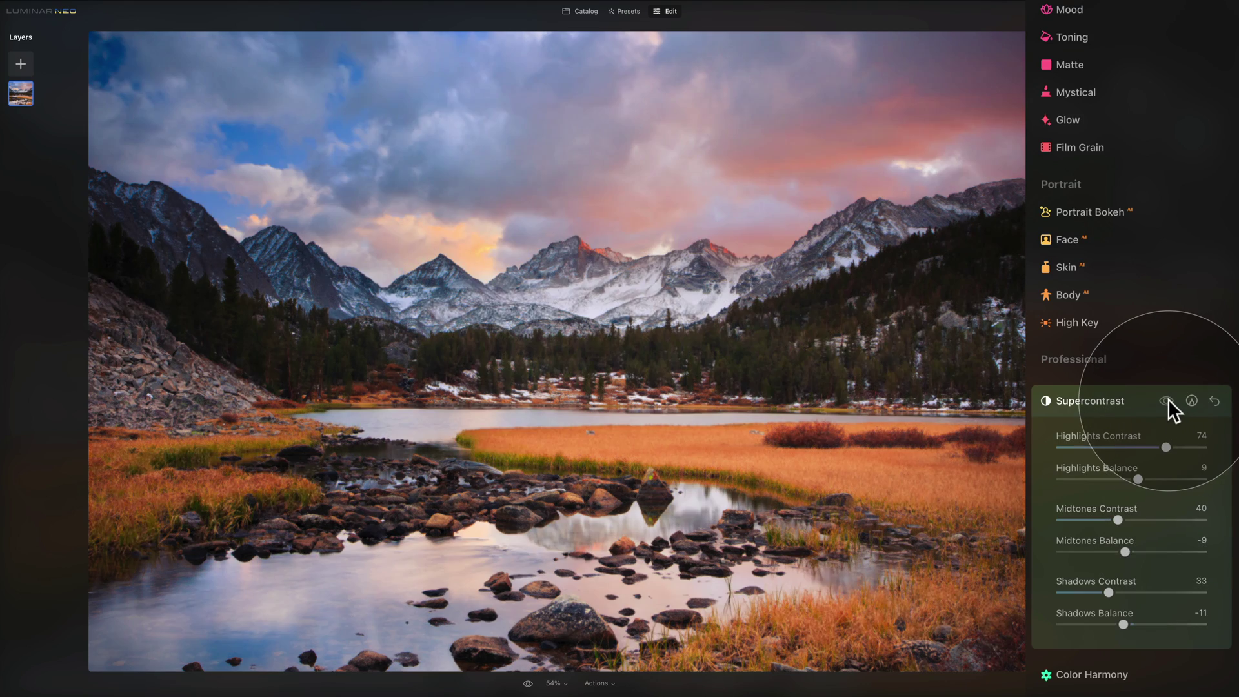
left_click(1168, 399)
left_click(1167, 397)
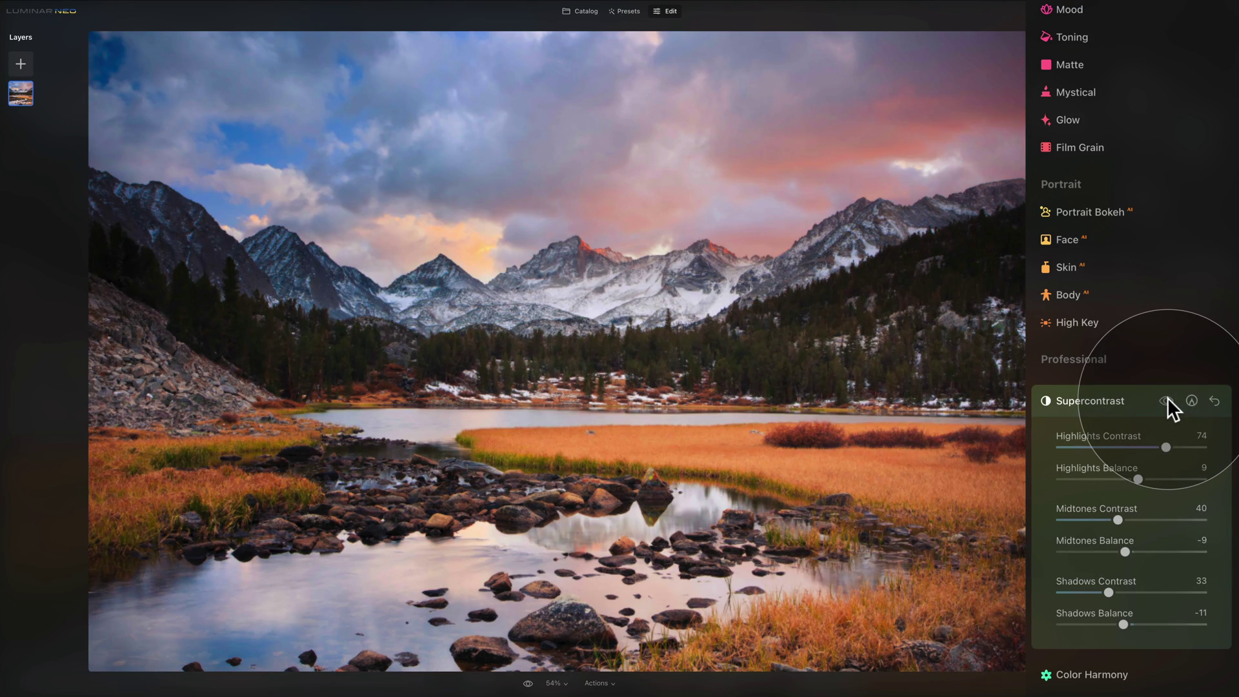
left_click(1167, 398)
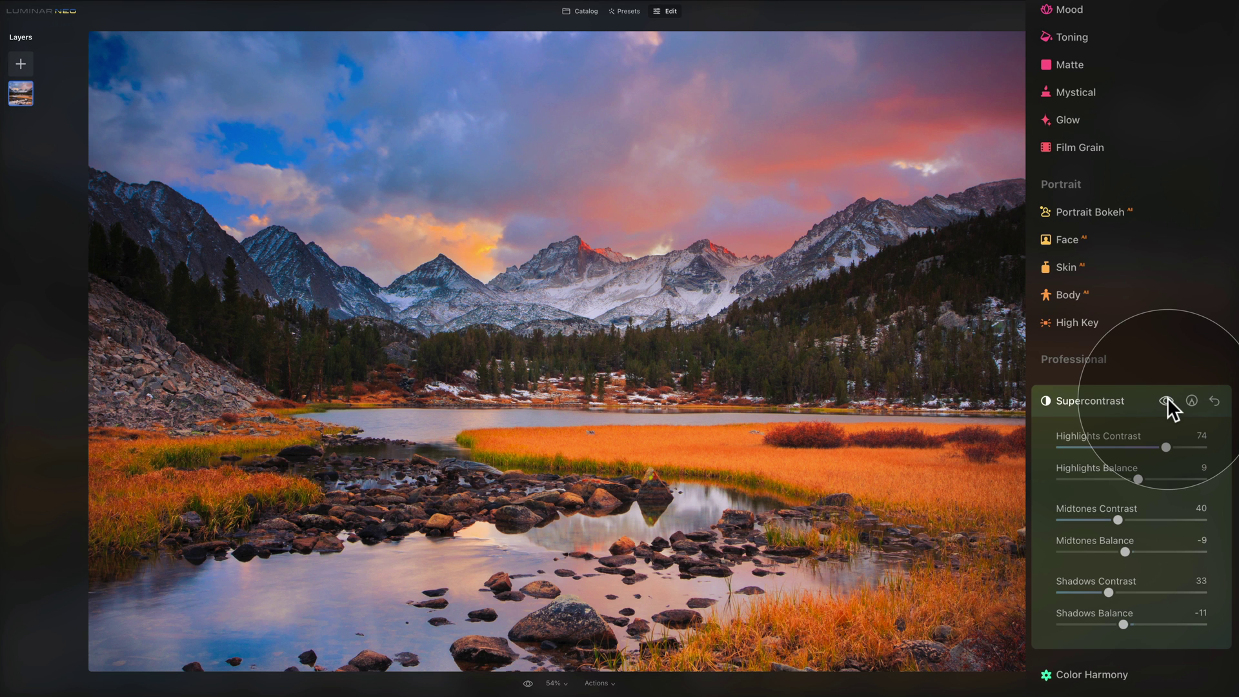
- Open the close-up portrait of the woman from the catalog for editing and show its Supercontrast settings
key("g")
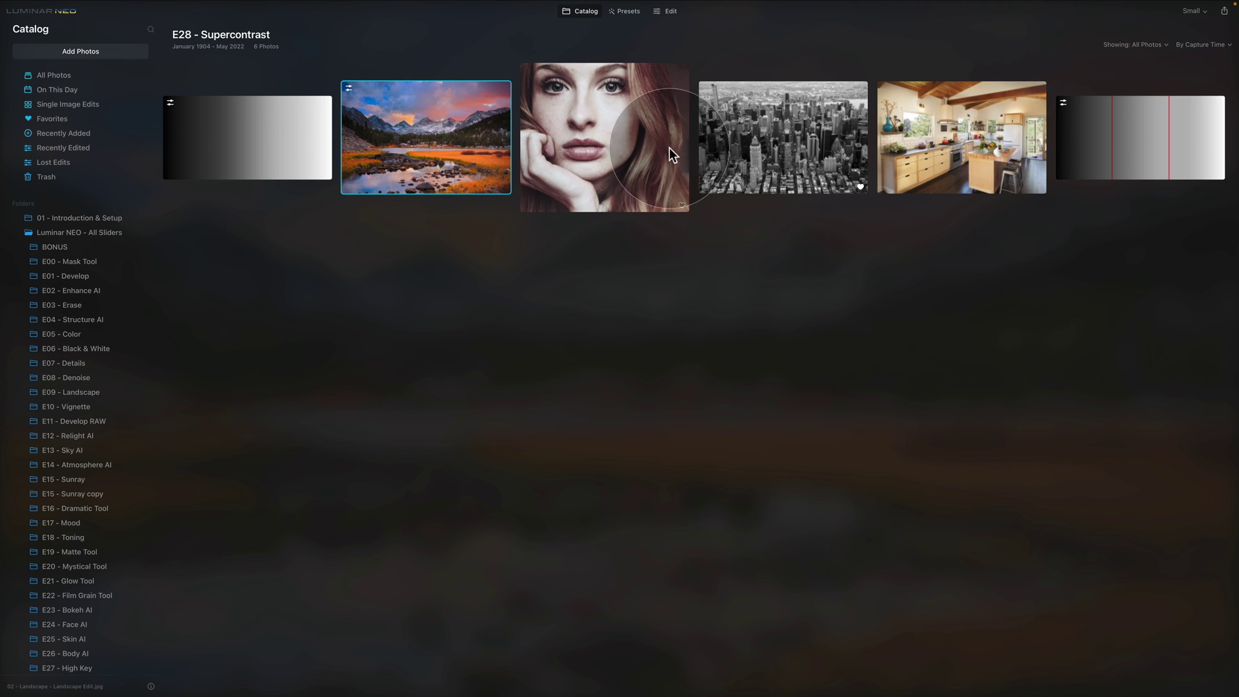
left_click(587, 123)
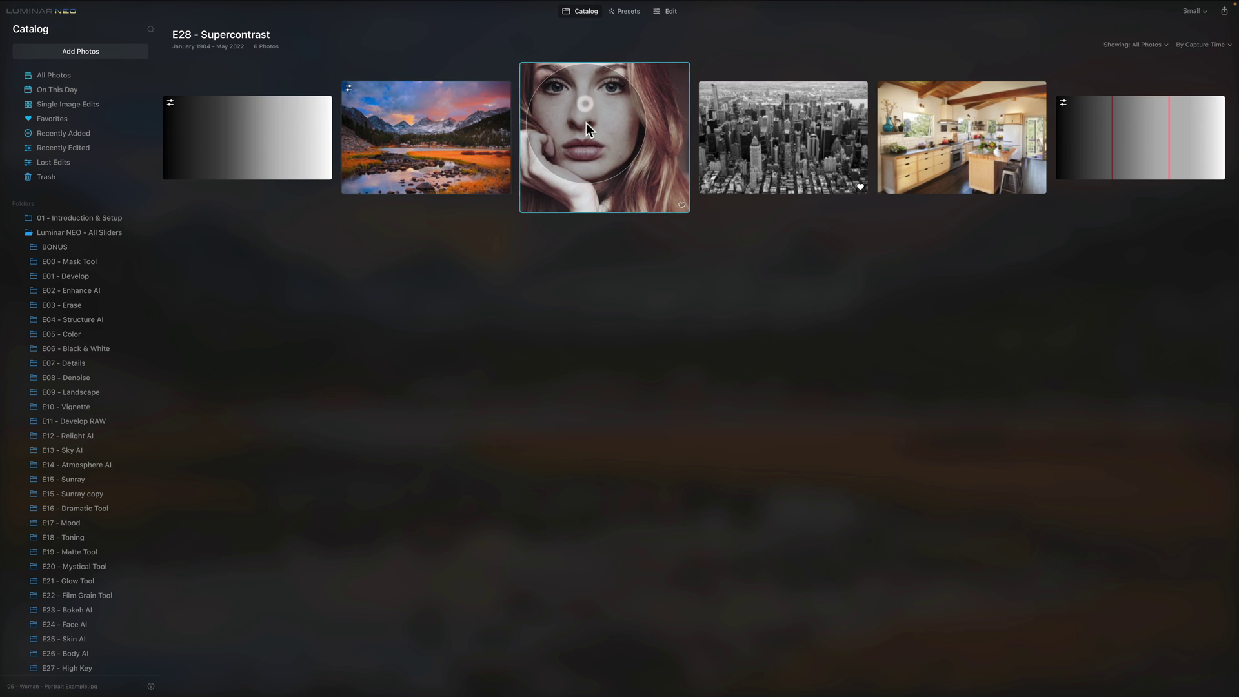
left_click(665, 12)
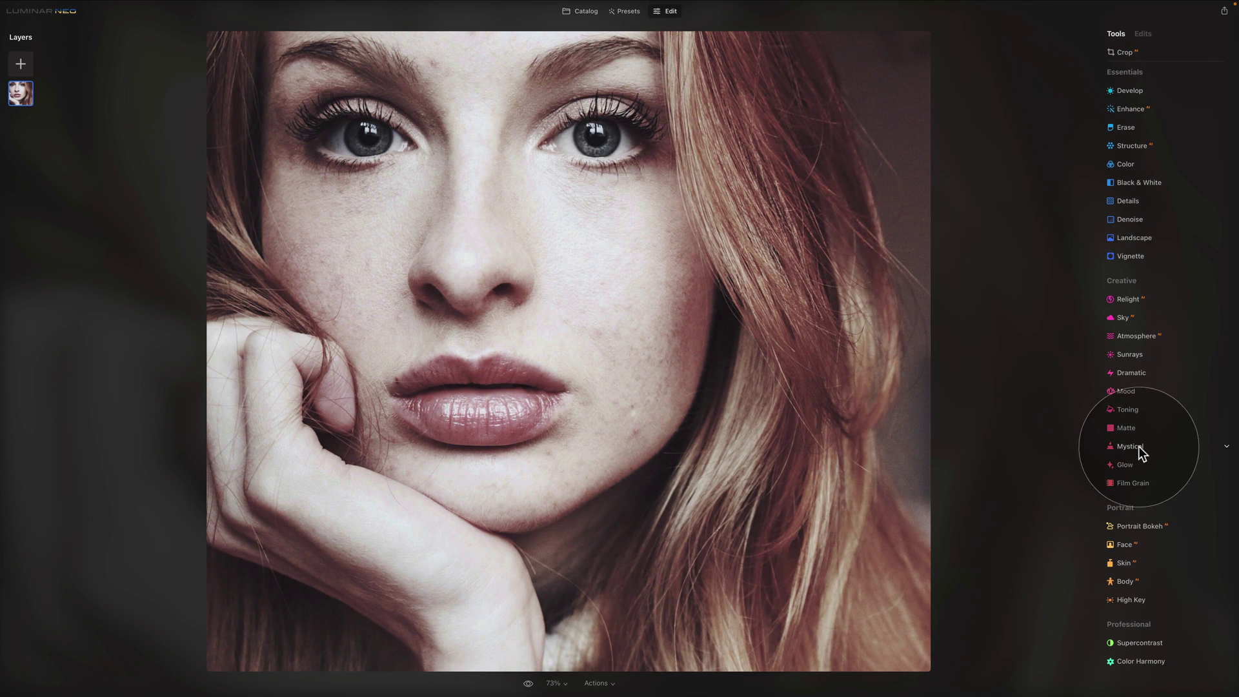
left_click(1139, 642)
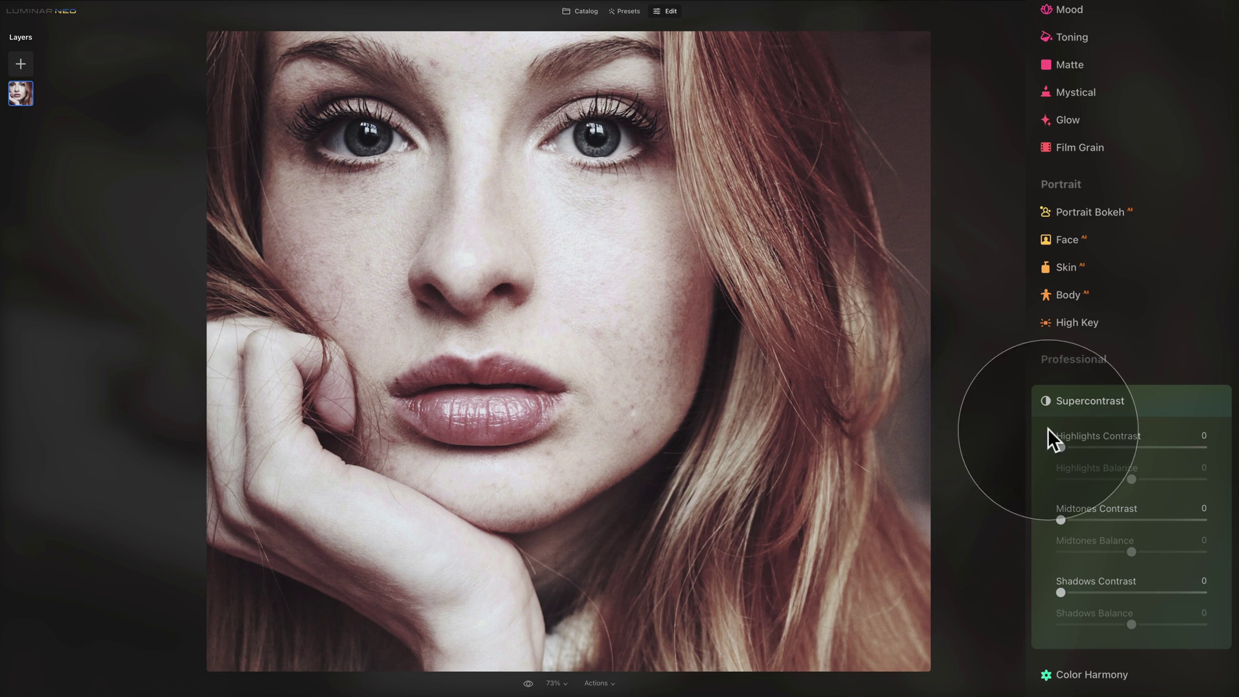
- Set the portrait's Highlights Contrast to 37, Midtones Contrast to 49 and Shadows Contrast to 16
left_click_drag(1061, 447, 1109, 445)
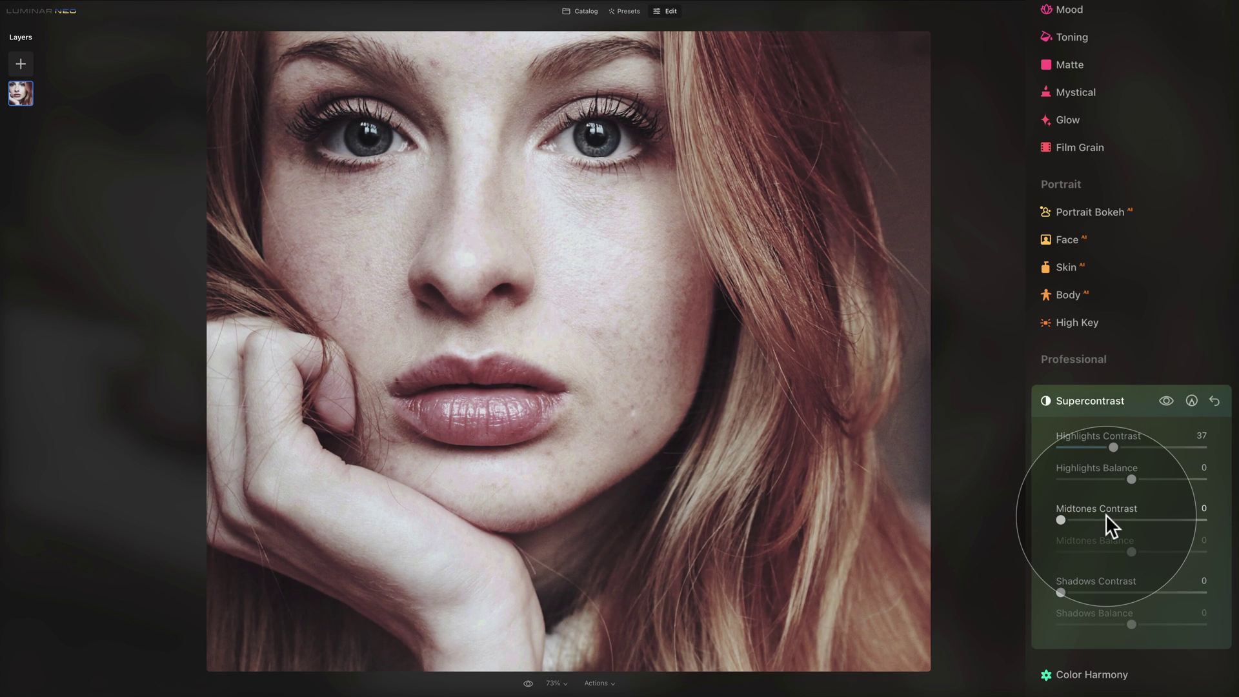
left_click_drag(1061, 519, 1108, 520)
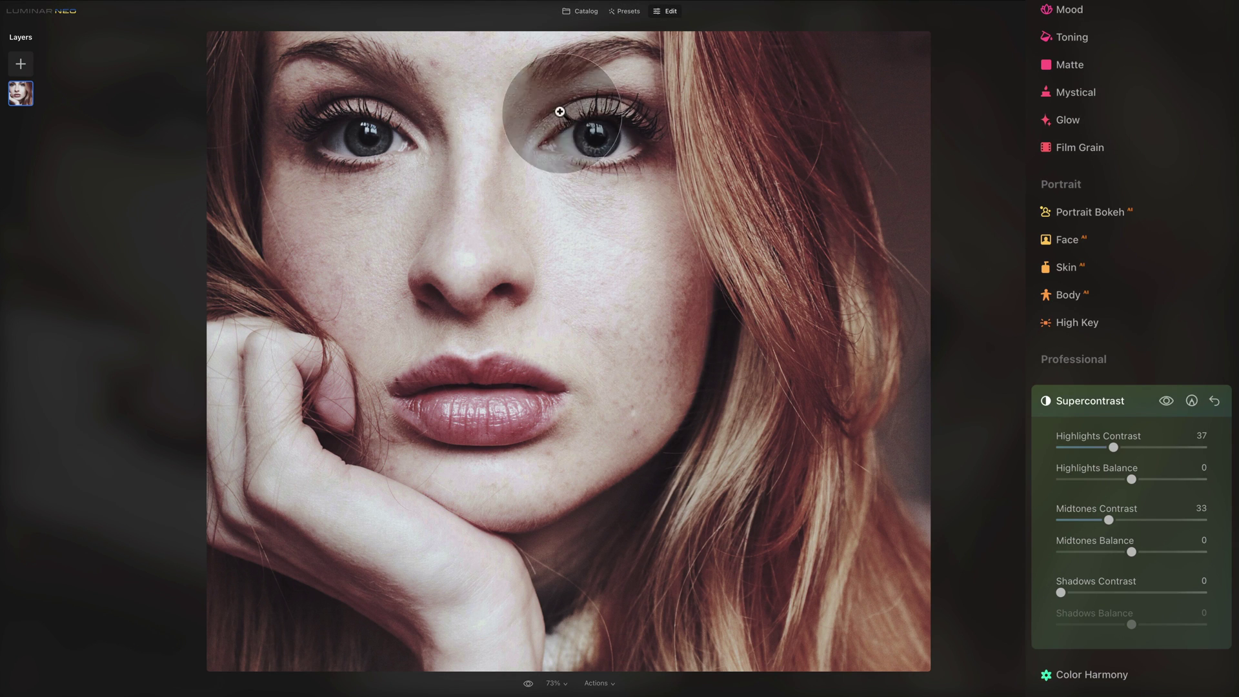
mouse_move(1110, 520)
left_mouse_down()
mouse_move(1079, 523)
mouse_move(1129, 522)
left_mouse_up()
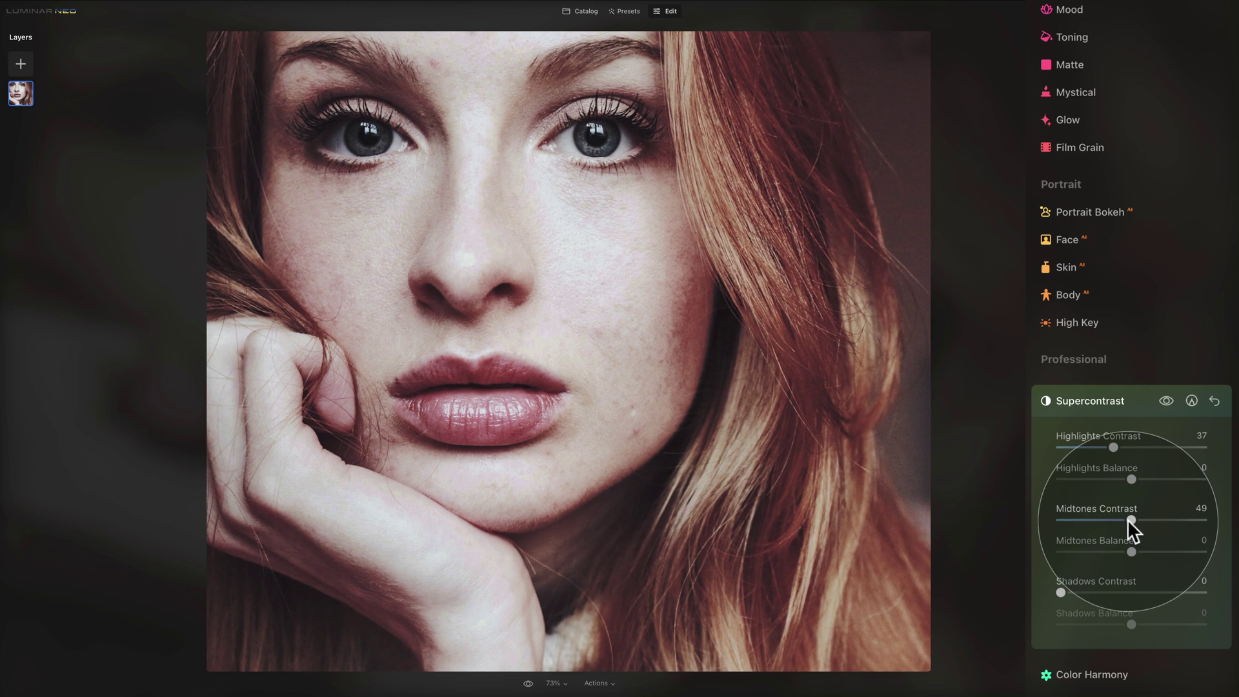
mouse_move(1059, 592)
left_mouse_down()
mouse_move(1133, 597)
mouse_move(1082, 596)
left_mouse_up()
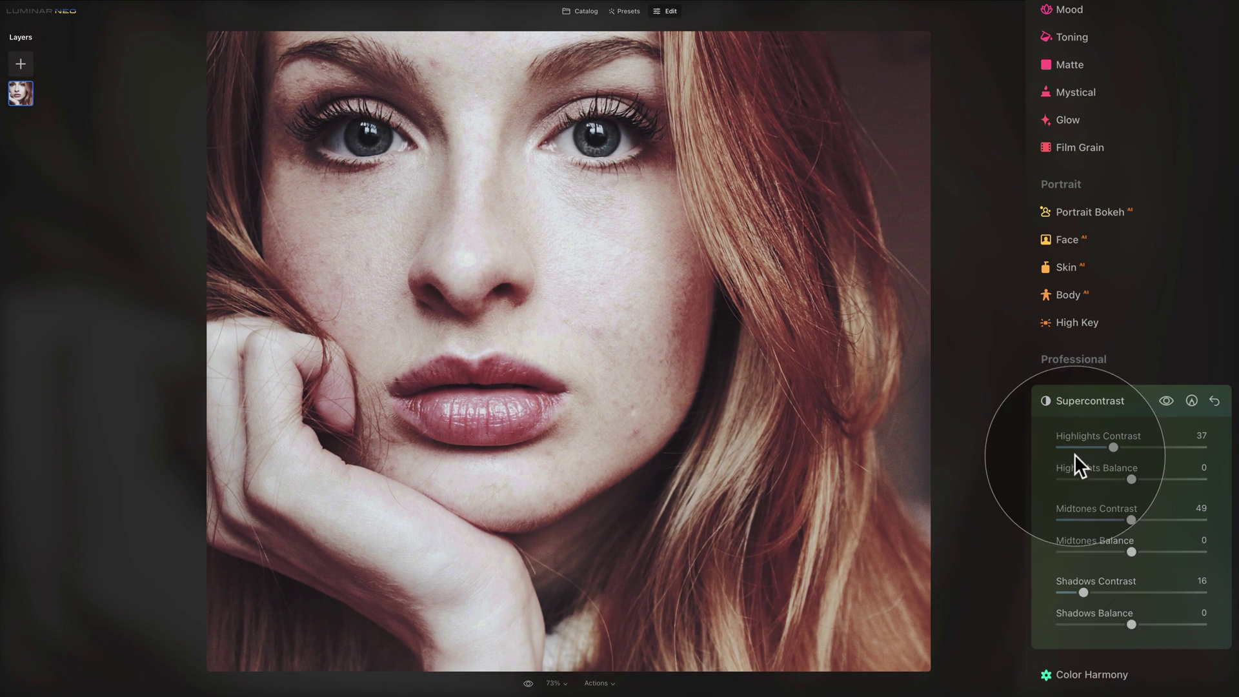
- Set the portrait's Highlights Balance to 17, Midtones Balance to 19 and Shadows Balance to 44
mouse_move(1133, 476)
left_mouse_down()
mouse_move(1117, 478)
mouse_move(1147, 482)
left_mouse_up()
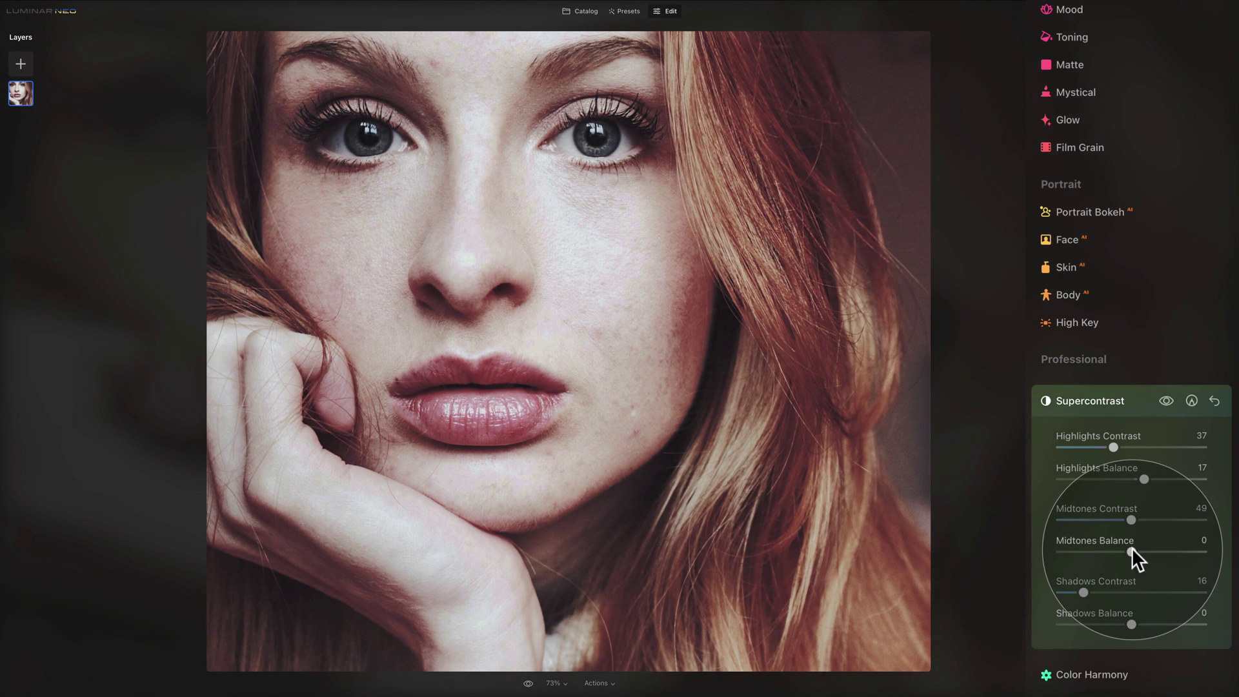
mouse_move(1130, 551)
left_mouse_down()
mouse_move(1082, 550)
mouse_move(1147, 552)
left_mouse_up()
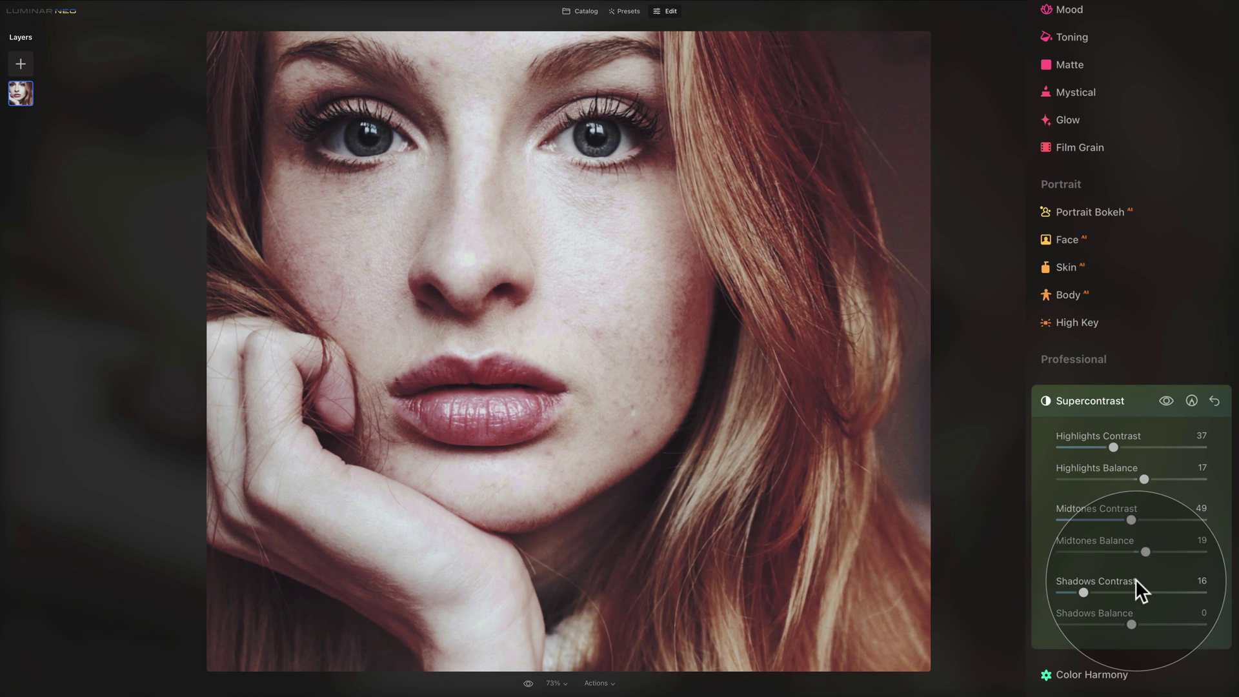
left_click_drag(1130, 625, 1167, 624)
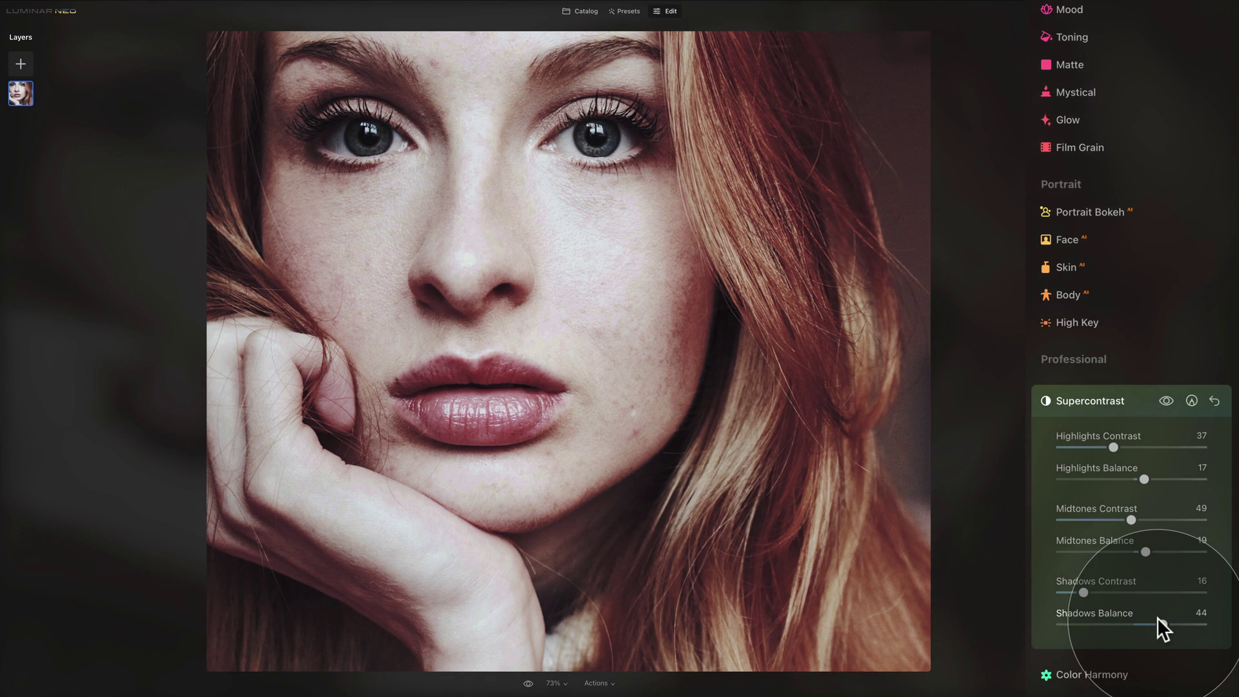
- Compare the portrait repeatedly with and without the Supercontrast adjustment
left_click(1165, 400)
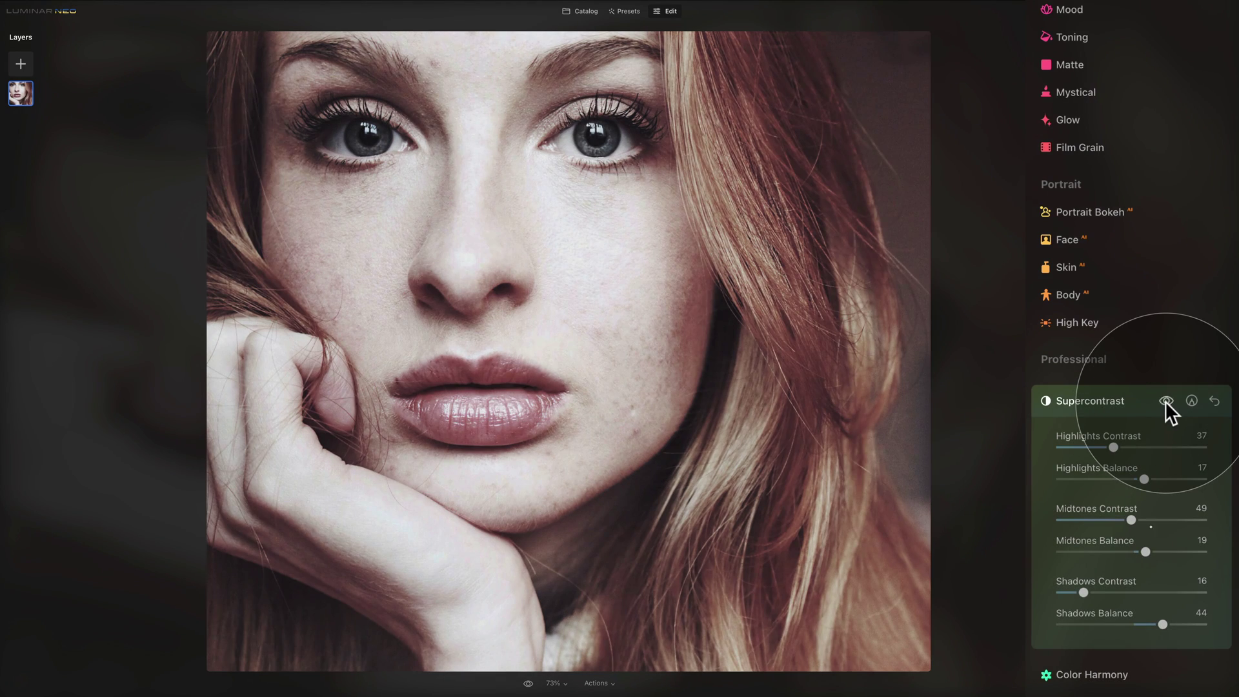
left_click(1165, 401)
left_click(1165, 401)
left_click(1165, 400)
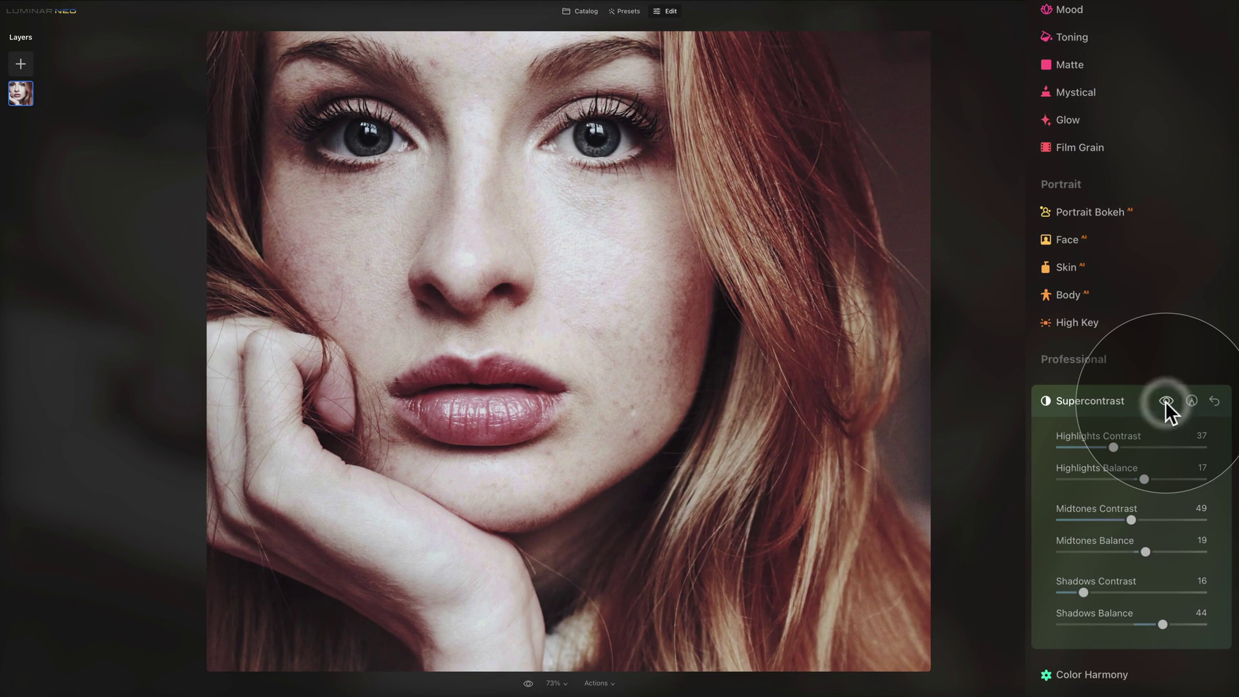
left_click(1165, 400)
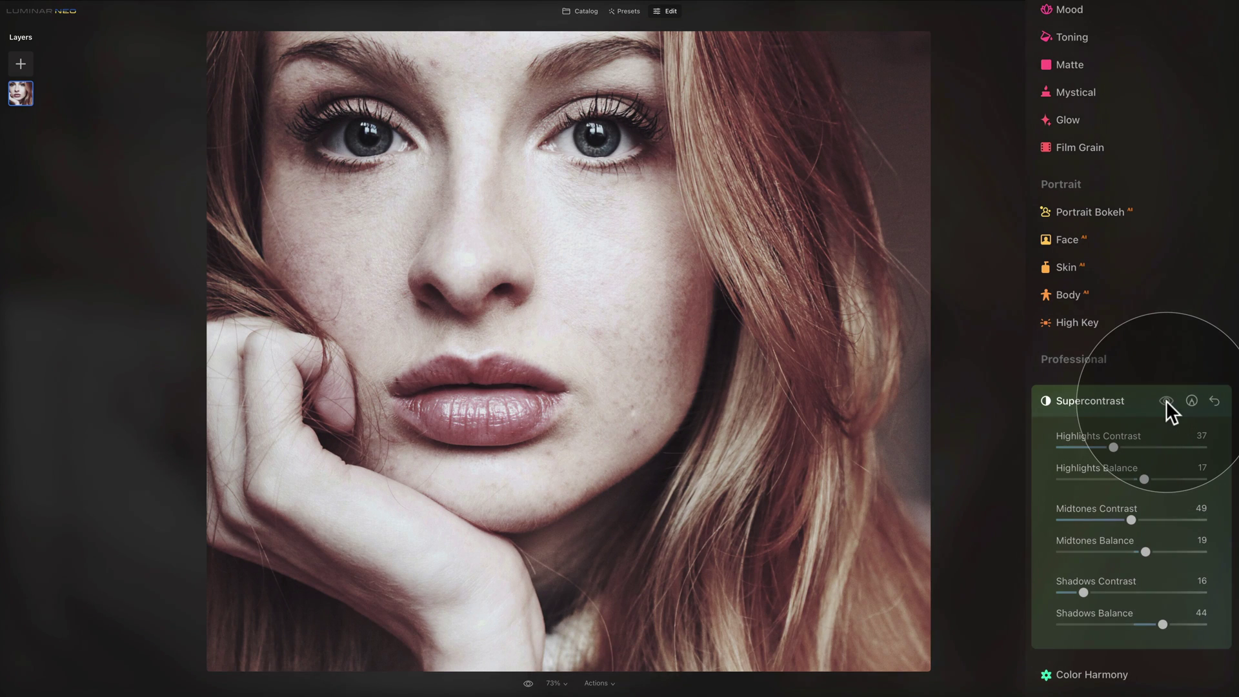
left_click(1165, 400)
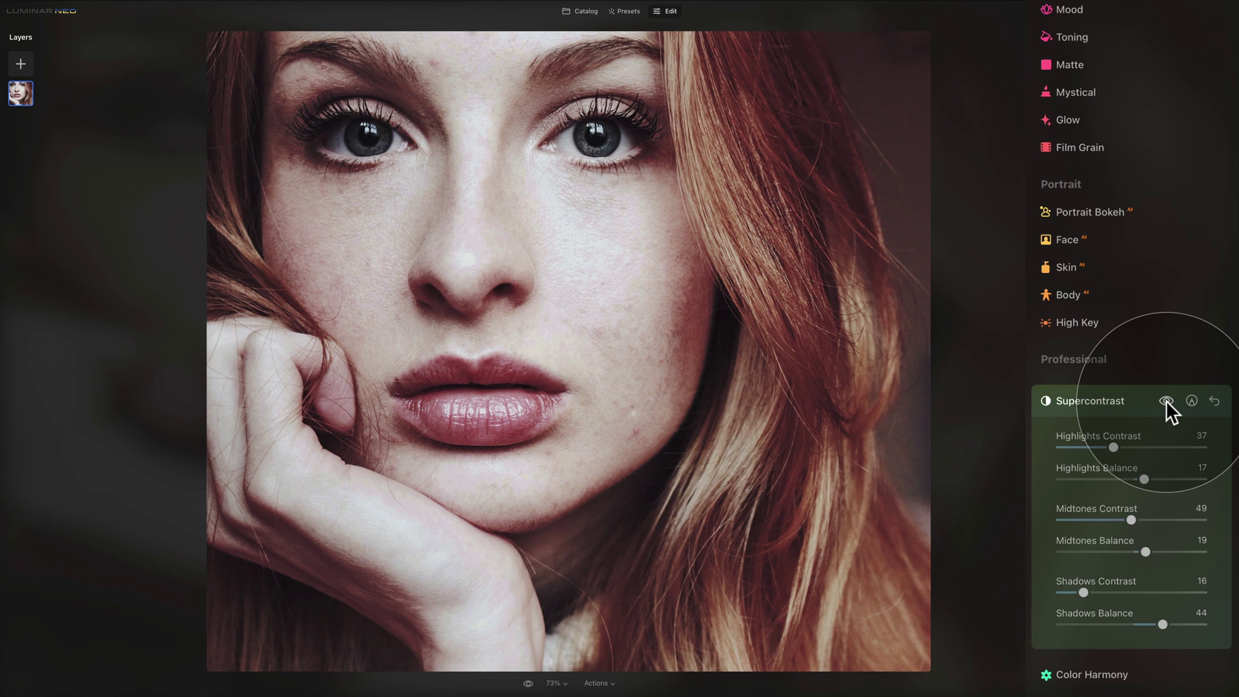
left_click(1166, 400)
left_click(1166, 400)
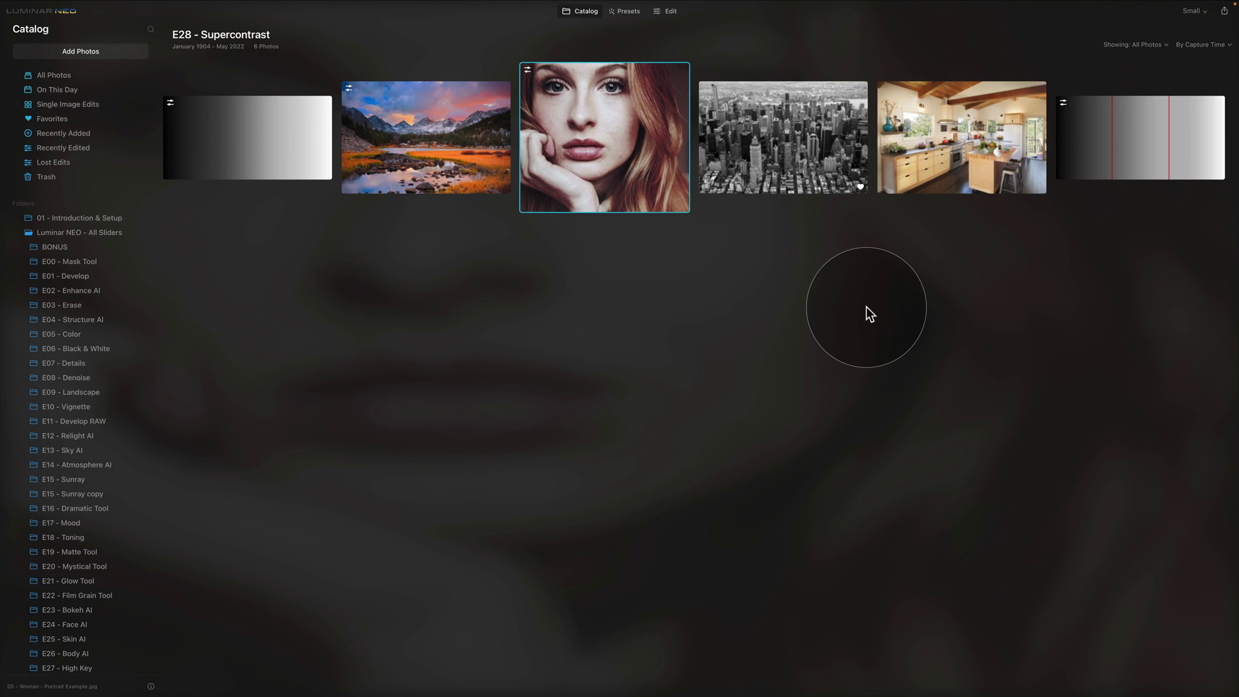
- Open the black-and-white cityscape photo from the catalog for editing and show its Supercontrast settings
left_click(822, 168)
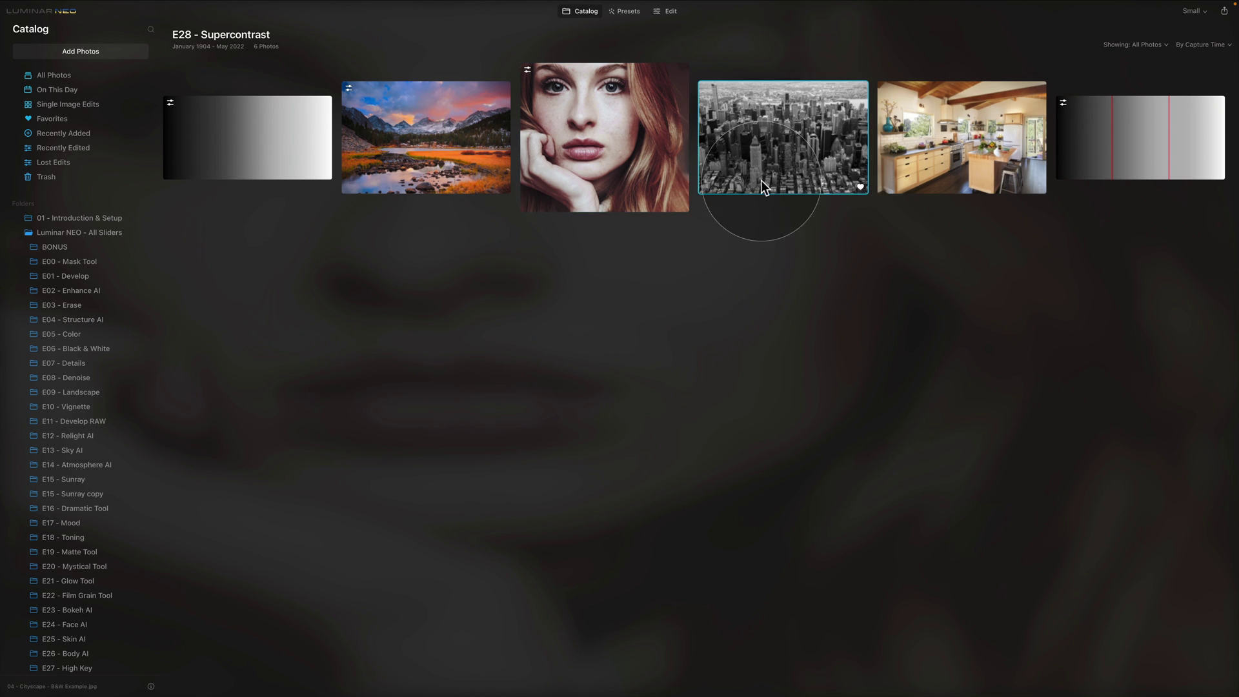
left_click(670, 13)
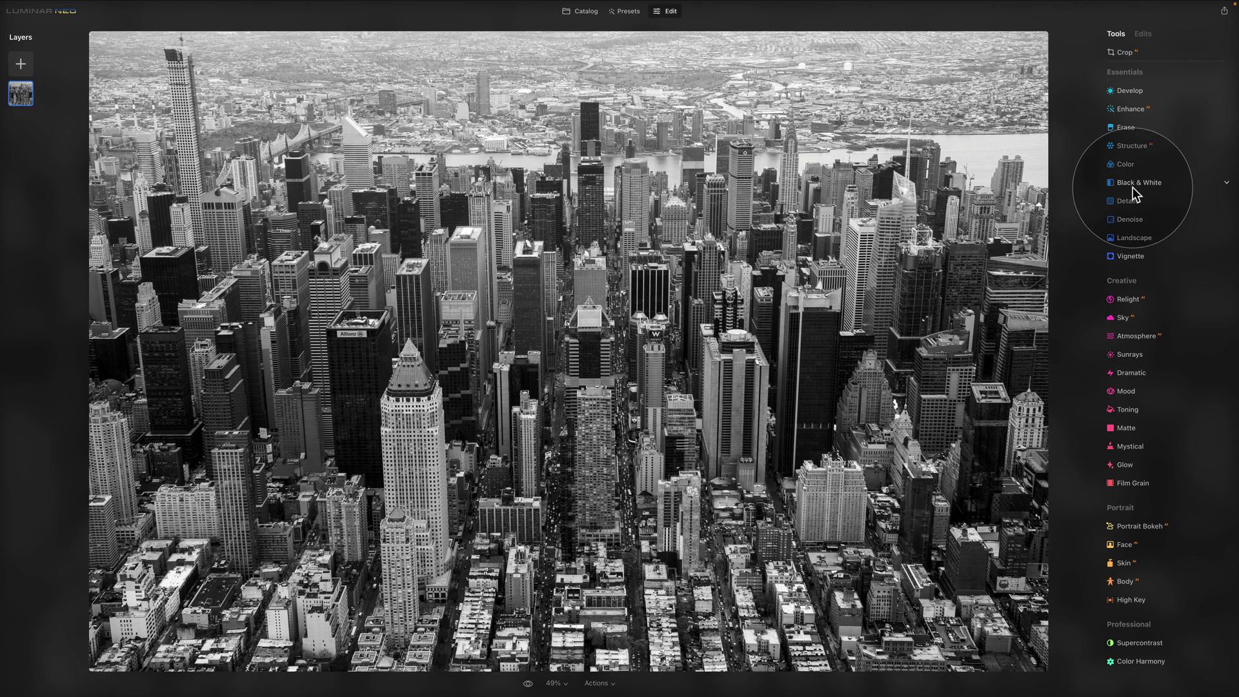
left_click(1158, 187)
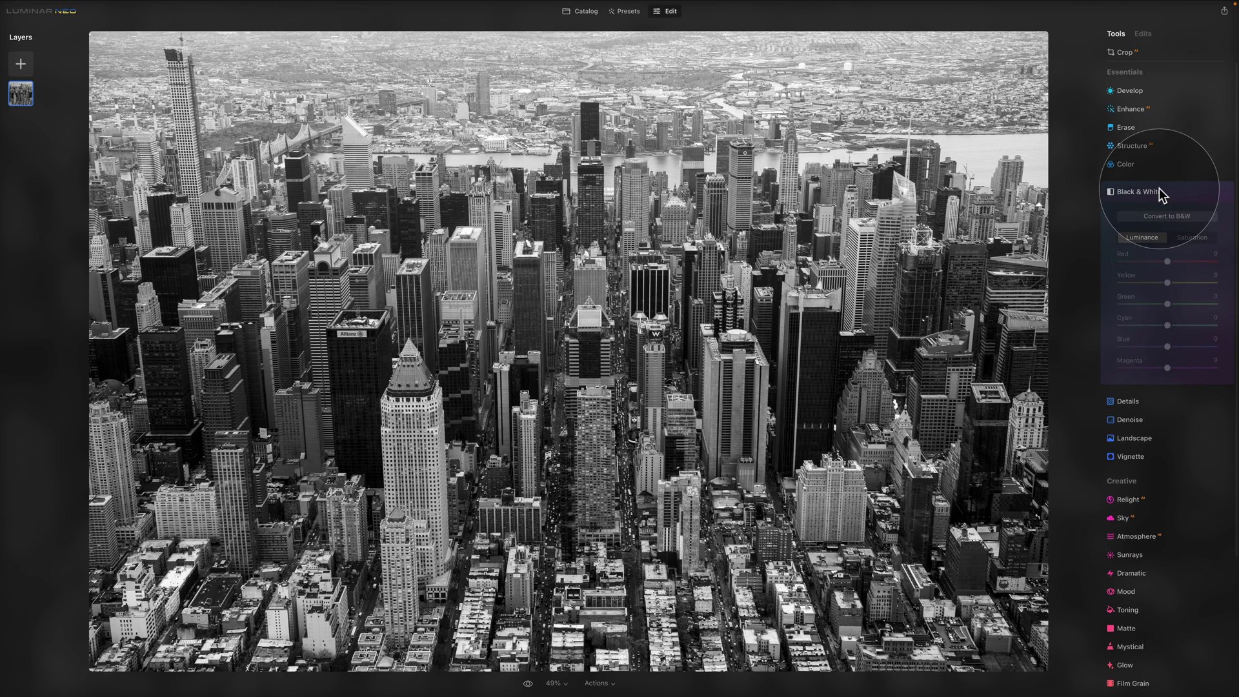
left_click(1158, 192)
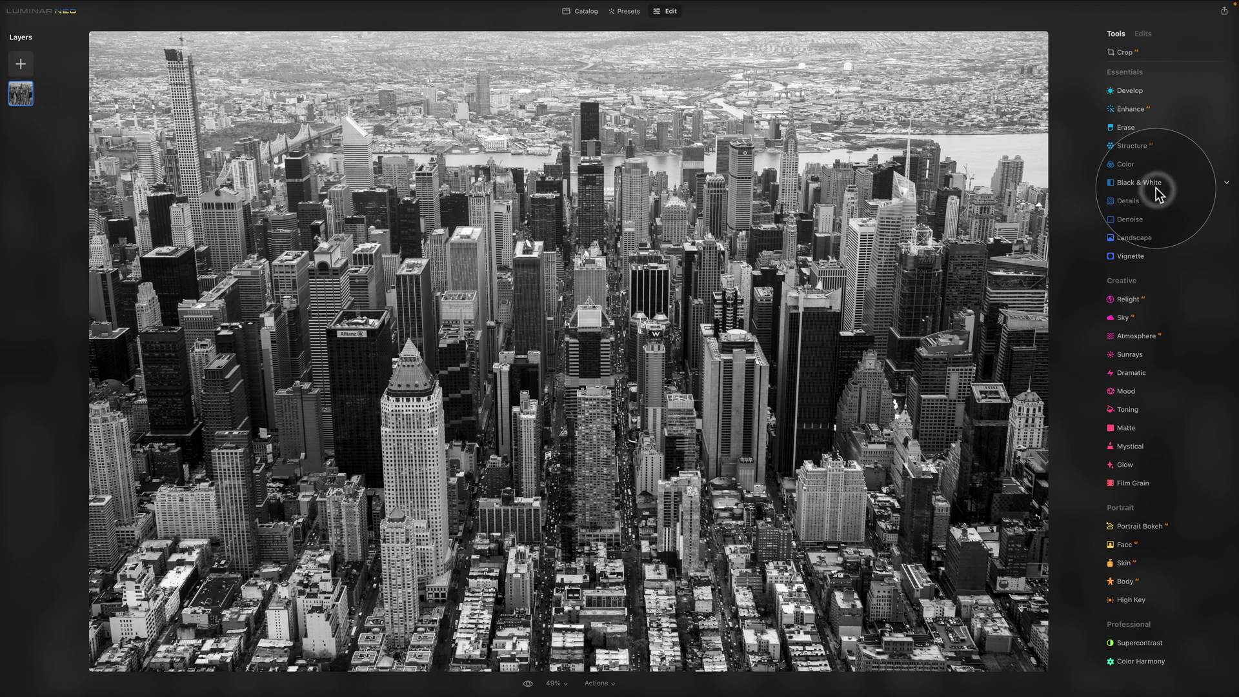
left_click(1162, 644)
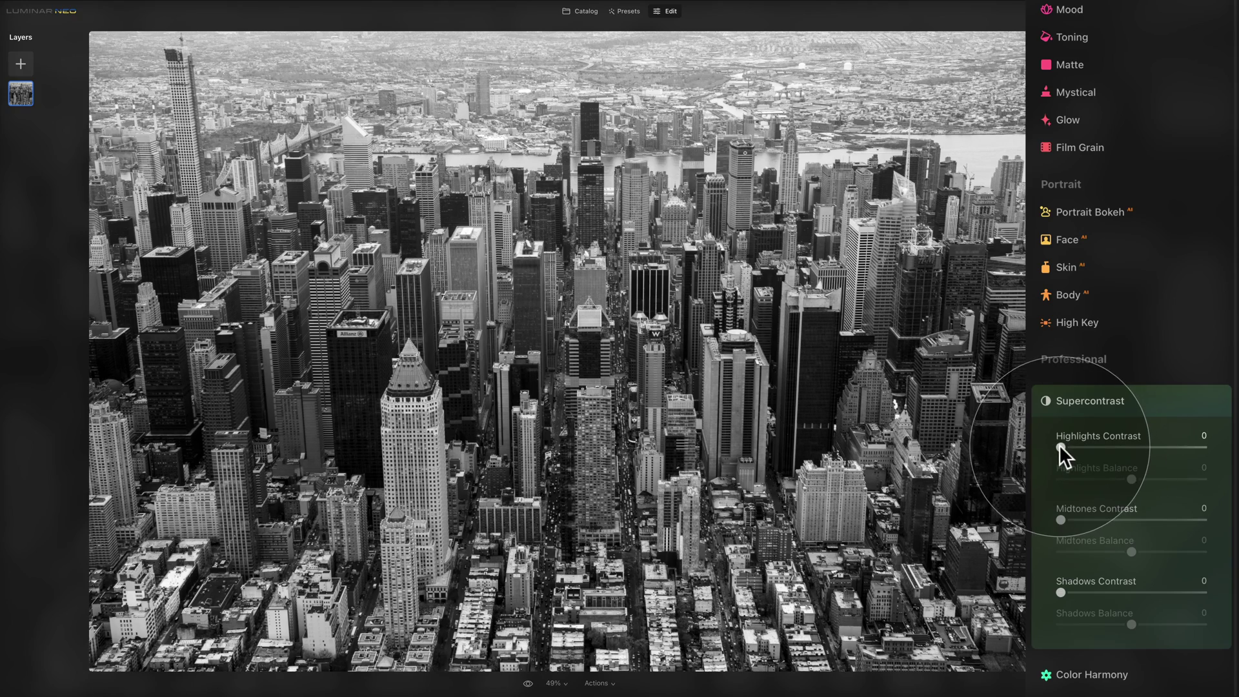
- Set the cityscape's Highlights Contrast to 59, Midtones Contrast to 70 and Shadows Contrast to 20
left_click_drag(1060, 447, 1132, 447)
left_click(1145, 448)
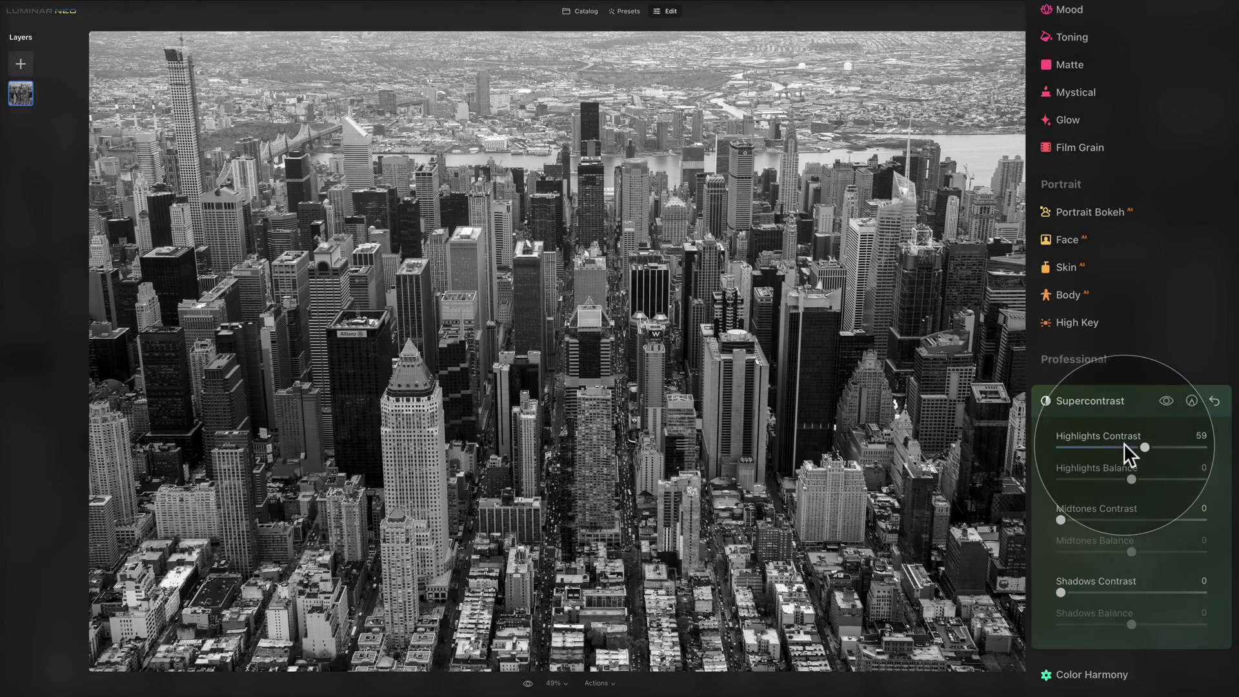
left_click_drag(1064, 520, 1152, 524)
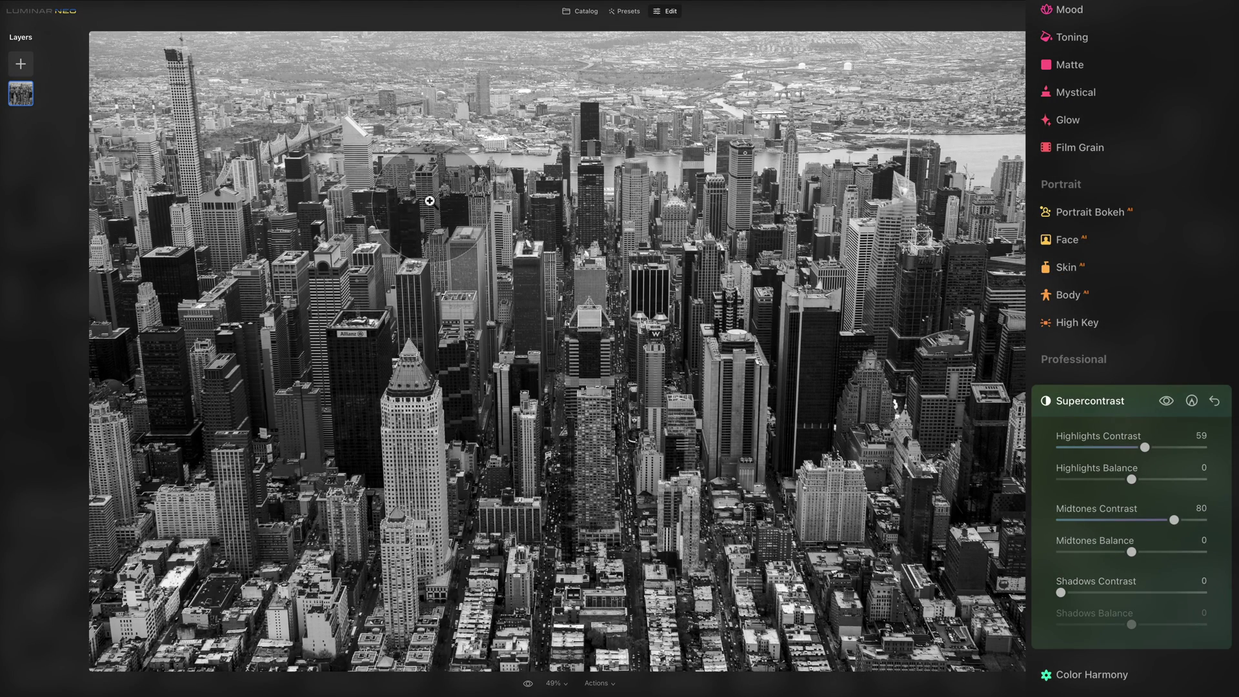
left_click_drag(1172, 519, 1159, 515)
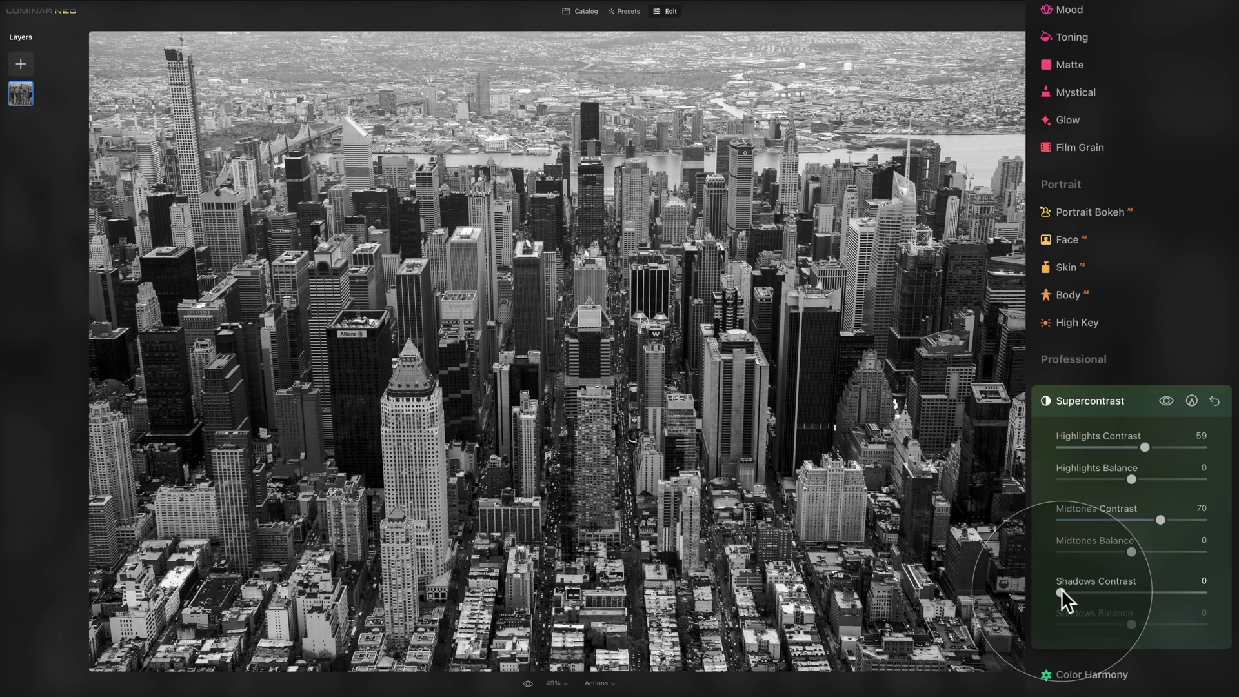
left_click_drag(1062, 589, 1090, 590)
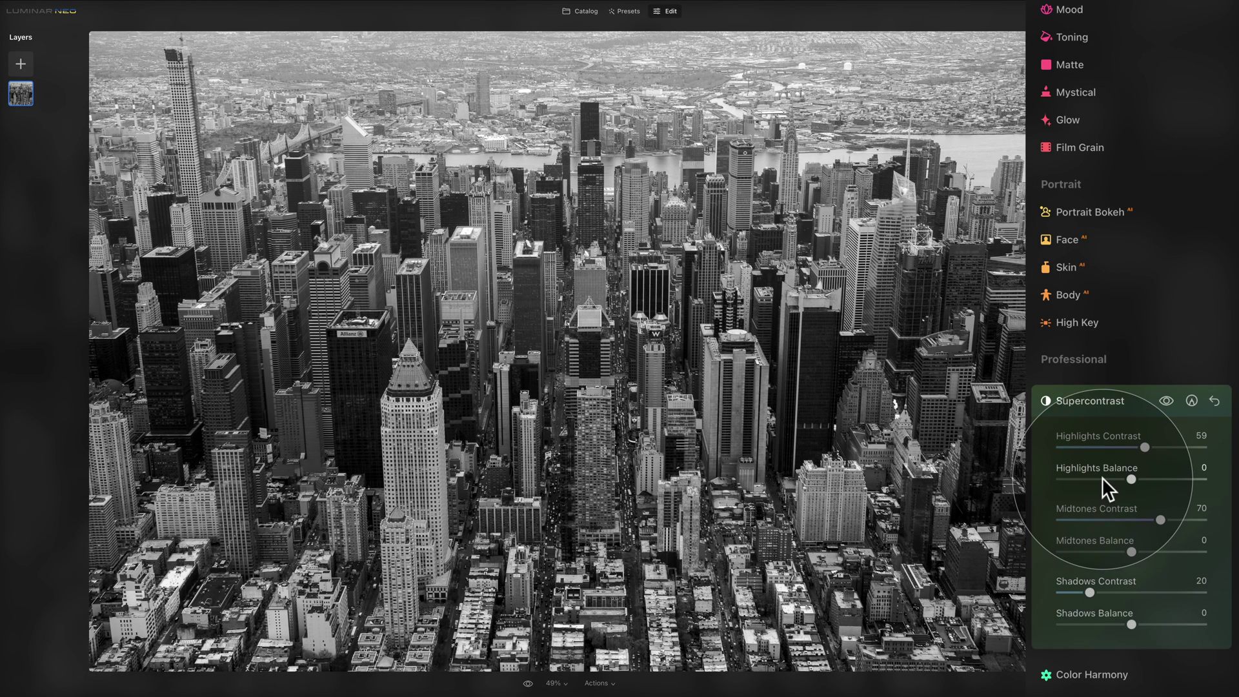
- Set the cityscape's Highlights Balance to -19 and its Midtones Balance to 17
mouse_move(1131, 479)
left_mouse_down()
mouse_move(1223, 481)
mouse_move(1098, 481)
mouse_move(1114, 482)
left_mouse_up()
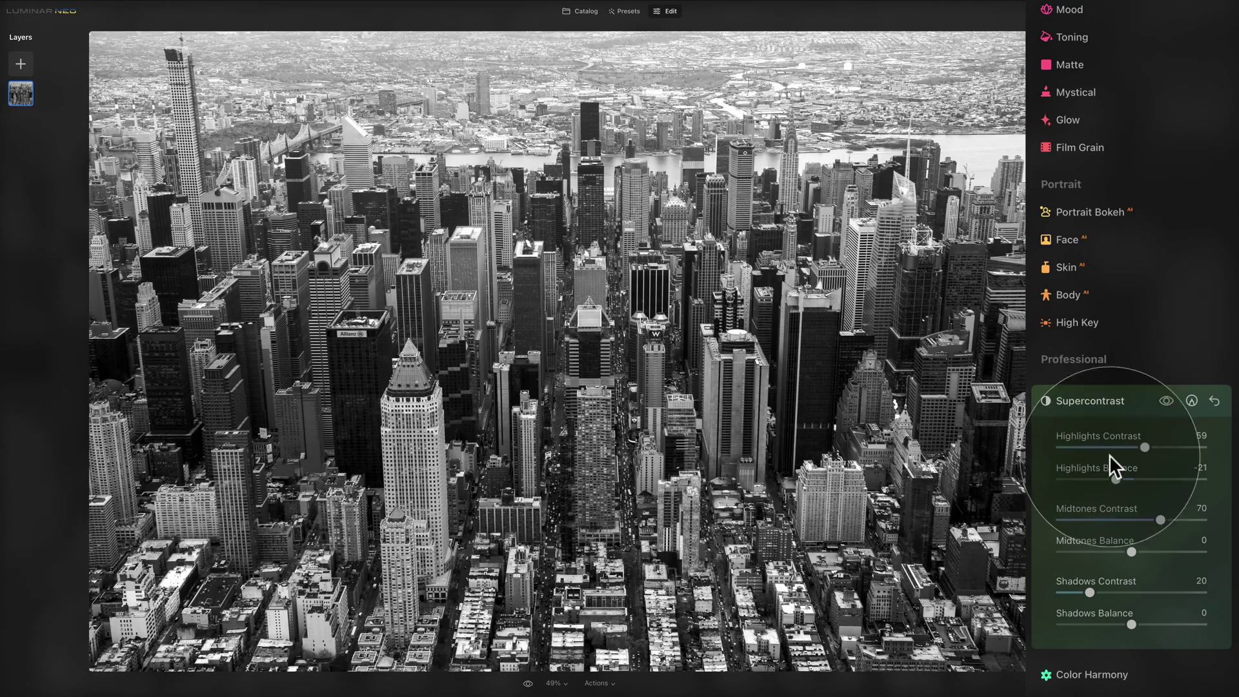
left_click_drag(1116, 482, 1118, 482)
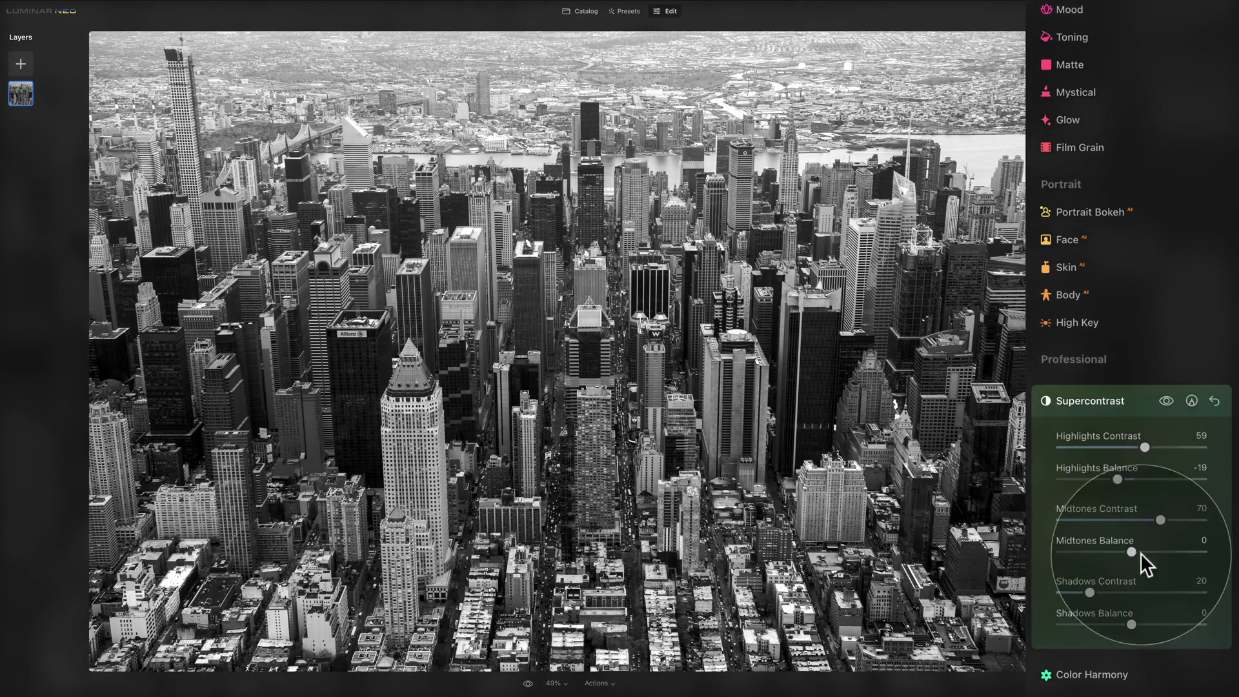
mouse_move(1133, 550)
left_mouse_down()
mouse_move(1086, 554)
mouse_move(1168, 552)
mouse_move(1147, 556)
left_mouse_up()
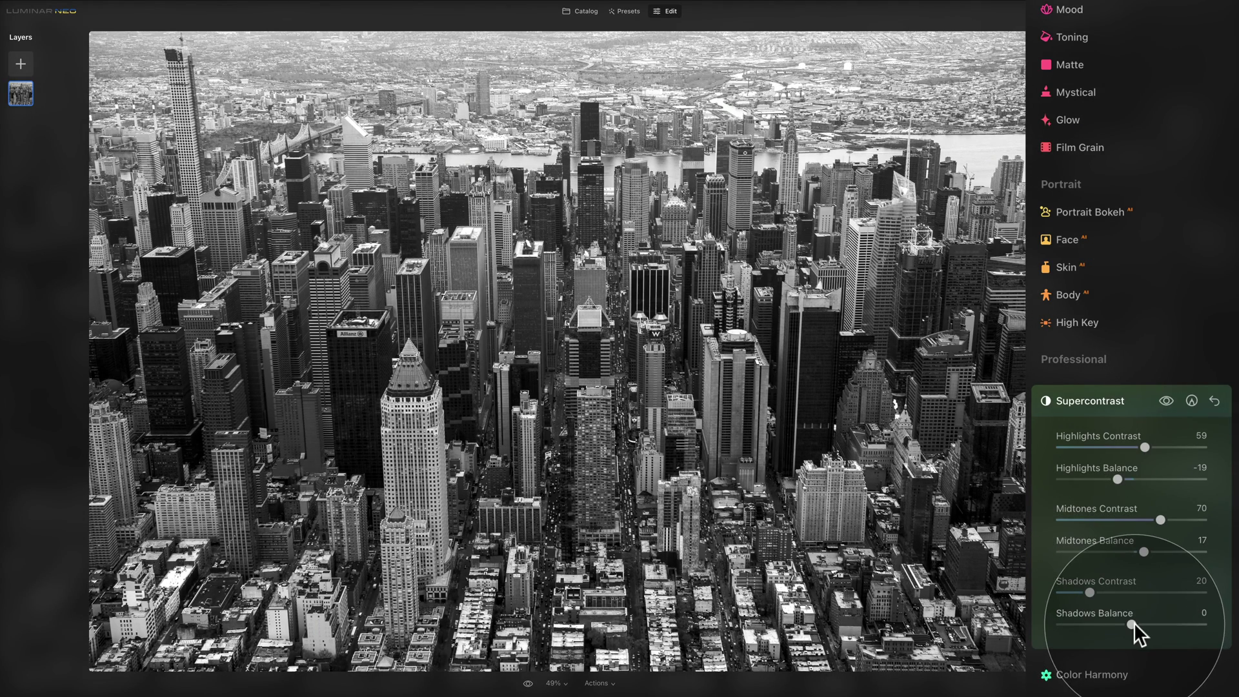
- Try a Shadows Balance of -59 and a positive value on the cityscape, and reset it to 0
left_click_drag(1133, 622, 1089, 624)
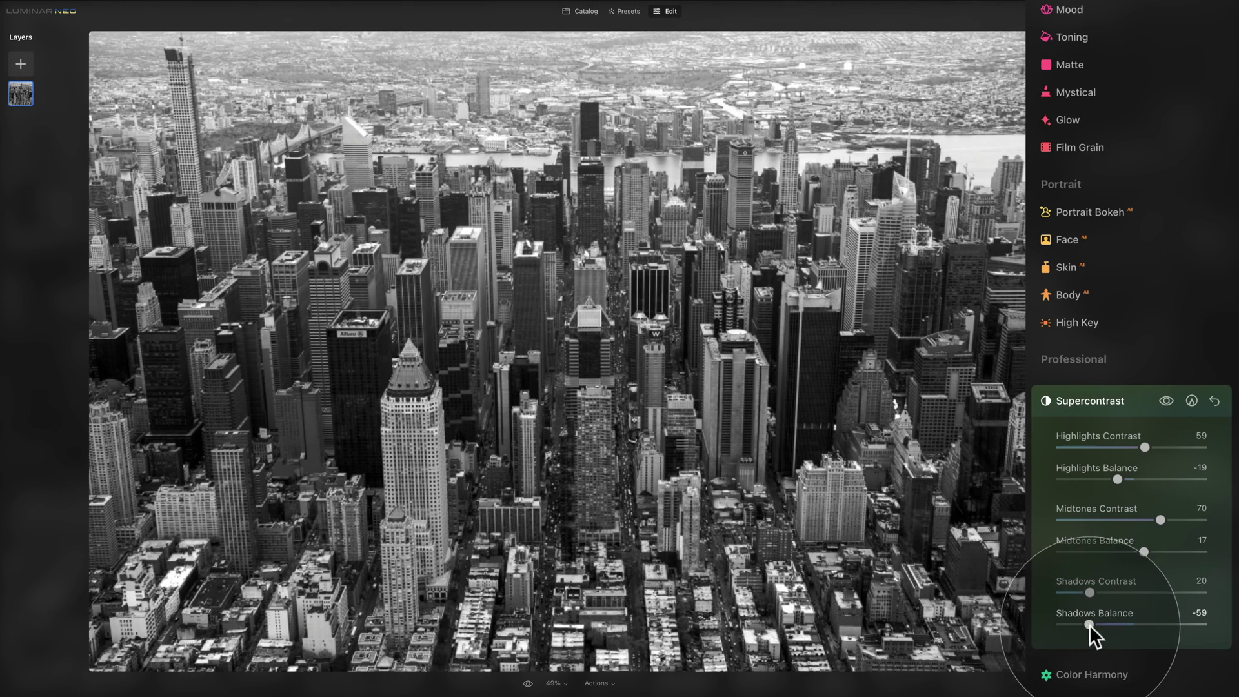
left_click(1155, 630)
double_click(1112, 616)
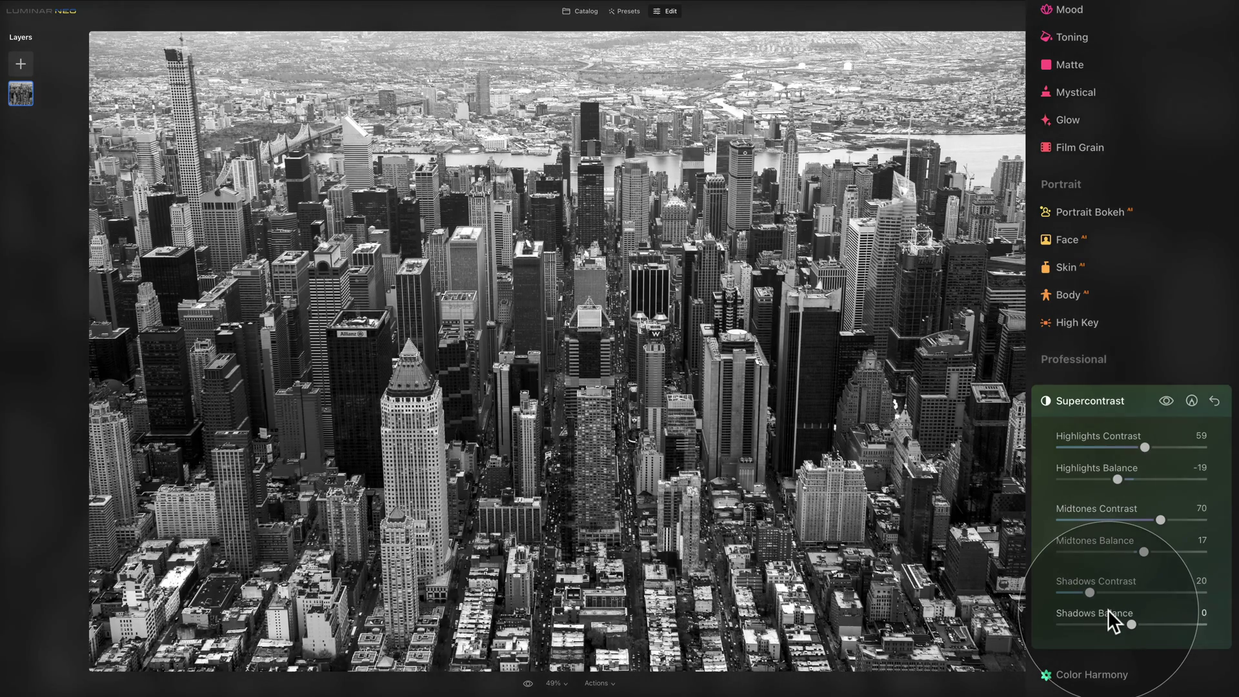
- Check the cityscape's Supercontrast effect and strengthen its highlights with Highlights Contrast 82 and Highlights Balance -47
left_click(1160, 402)
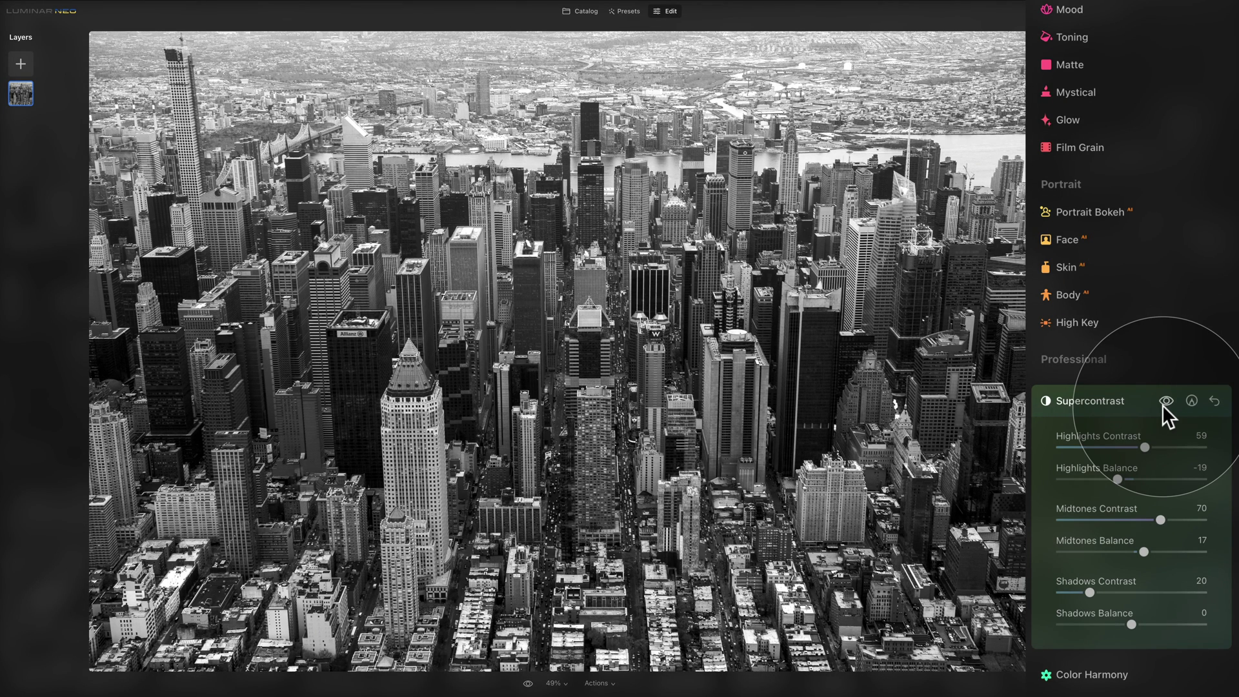
left_click(1181, 446)
left_click_drag(1128, 478, 1097, 479)
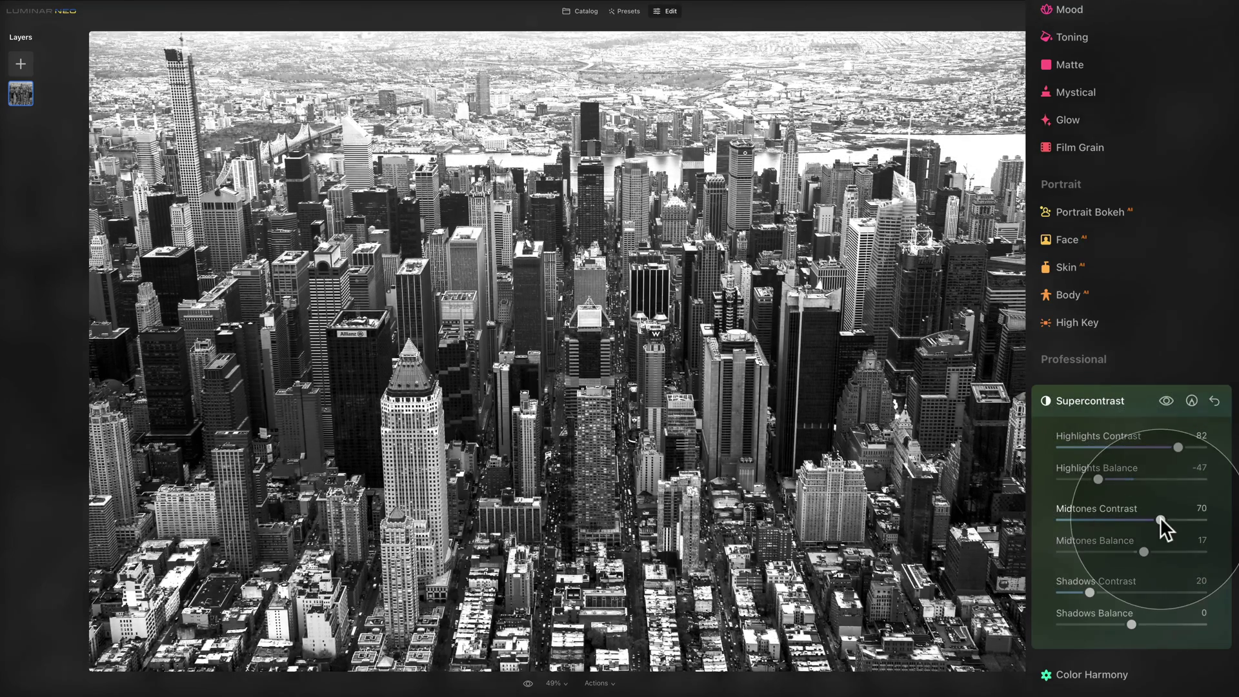
- Set the cityscape's Midtones Contrast to 97 and Midtones Balance to 42, and compare the photo with and without Supercontrast
left_click_drag(1159, 516, 1162, 552)
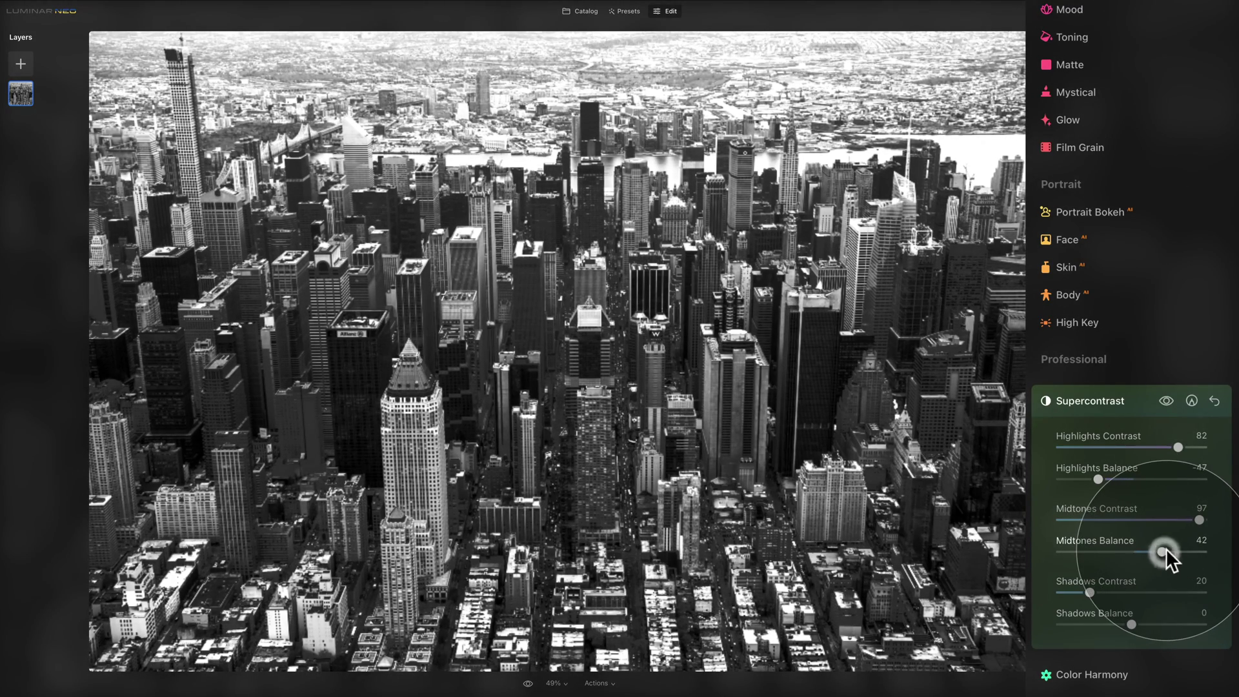
left_click(1164, 399)
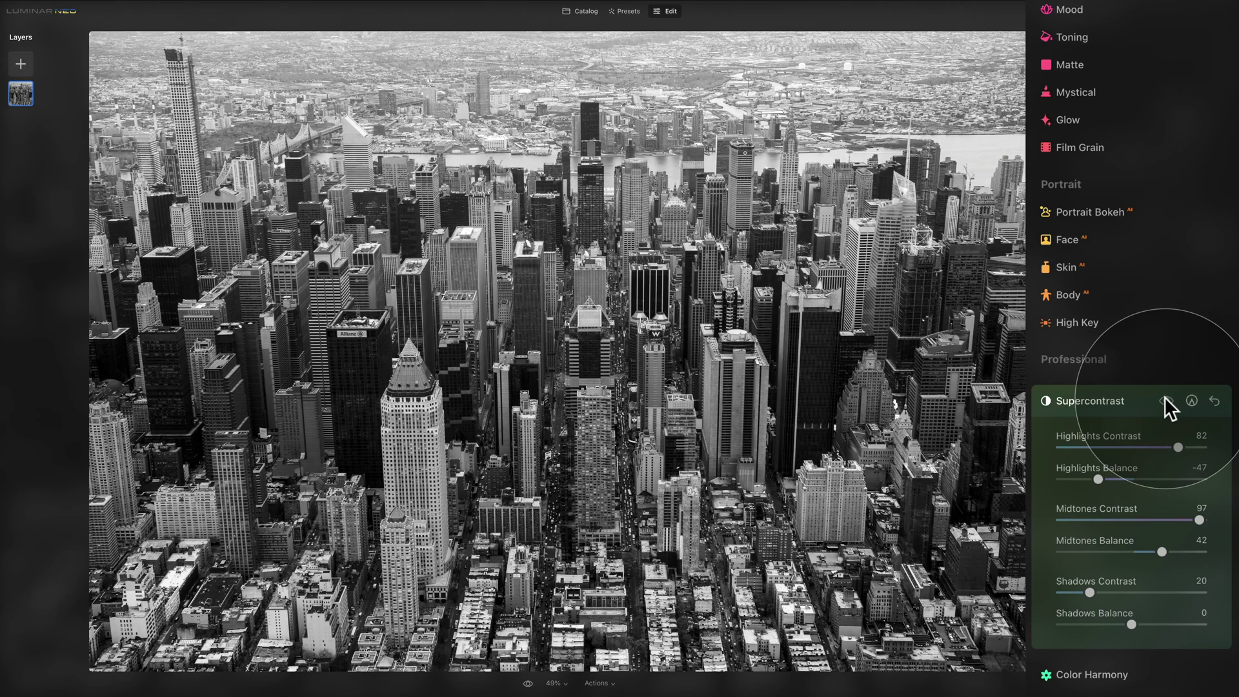
left_click(1165, 398)
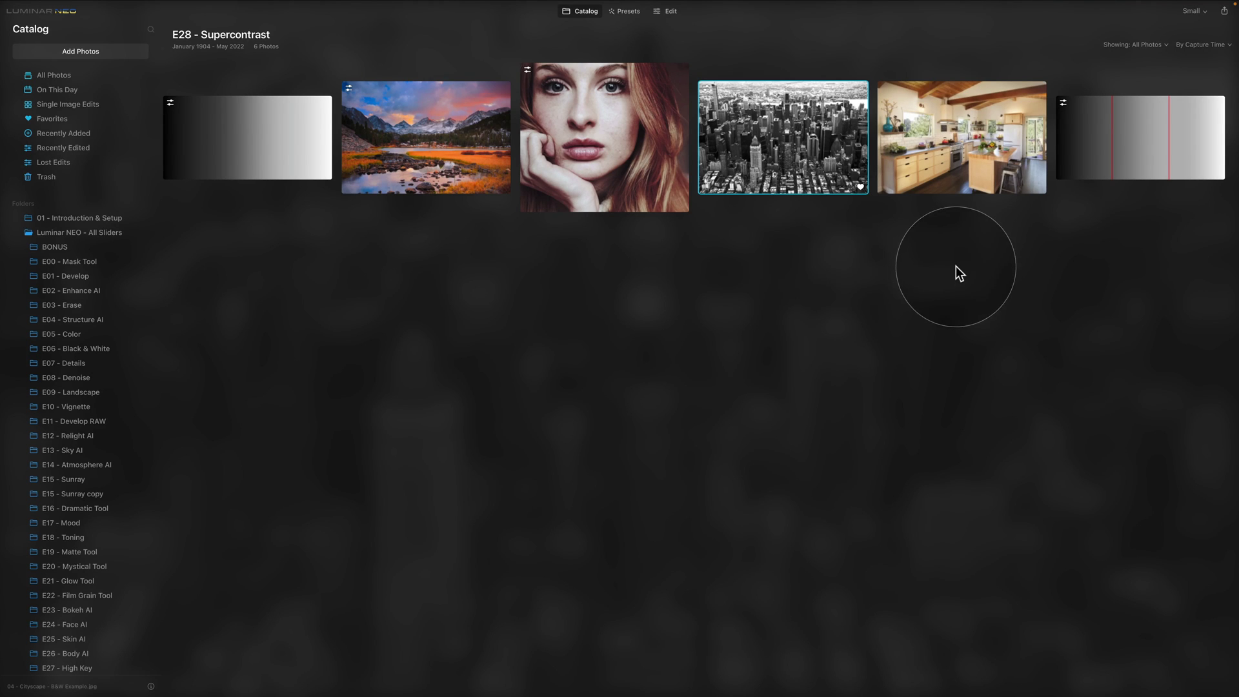
- Open the kitchen interior photo from the catalog for editing and expand the Supercontrast controls
left_click(929, 142)
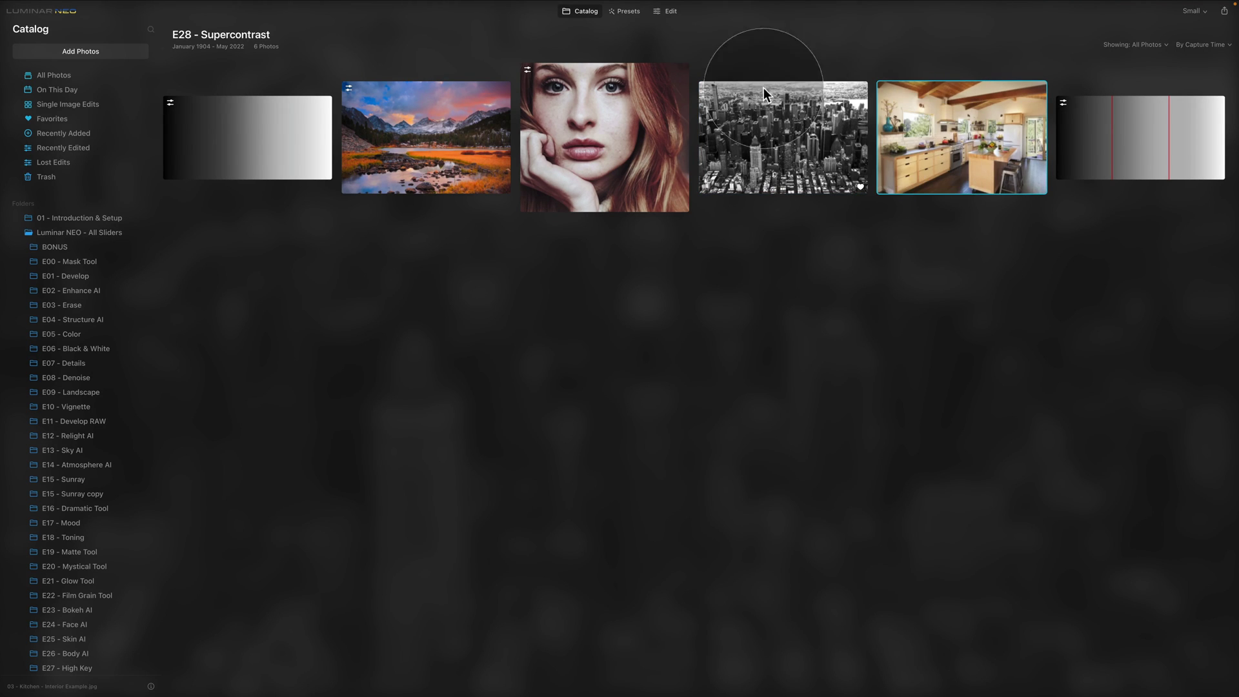
left_click(665, 13)
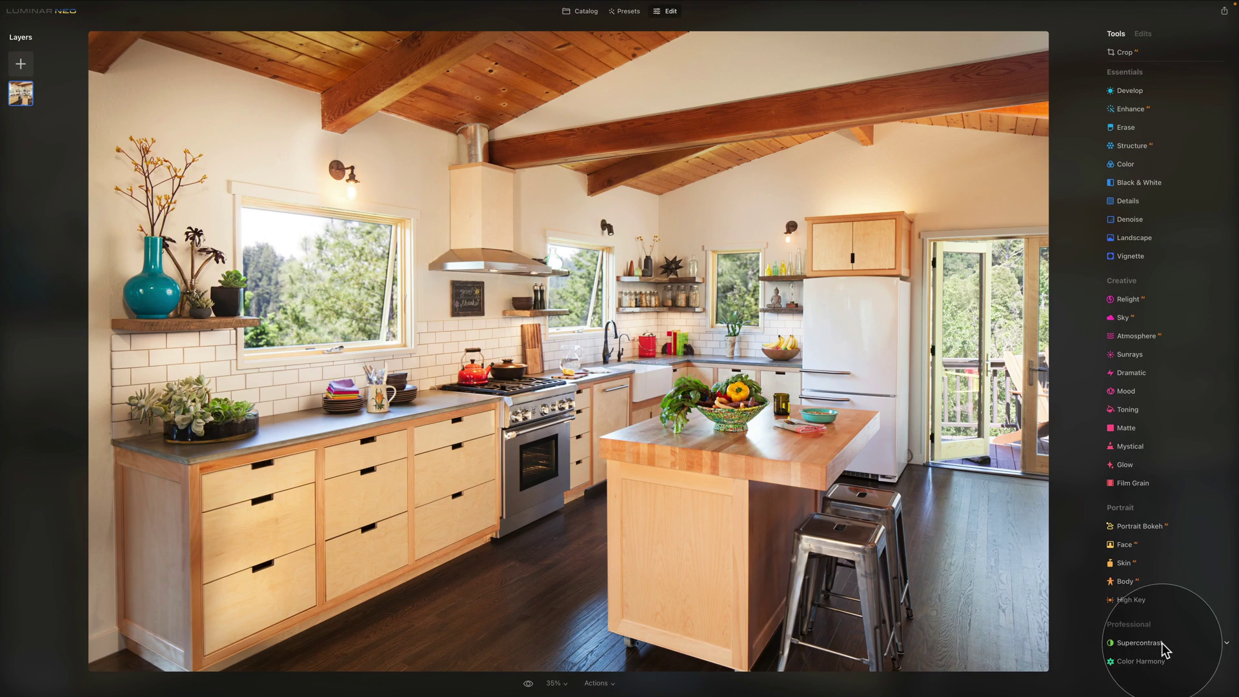
left_click(1140, 641)
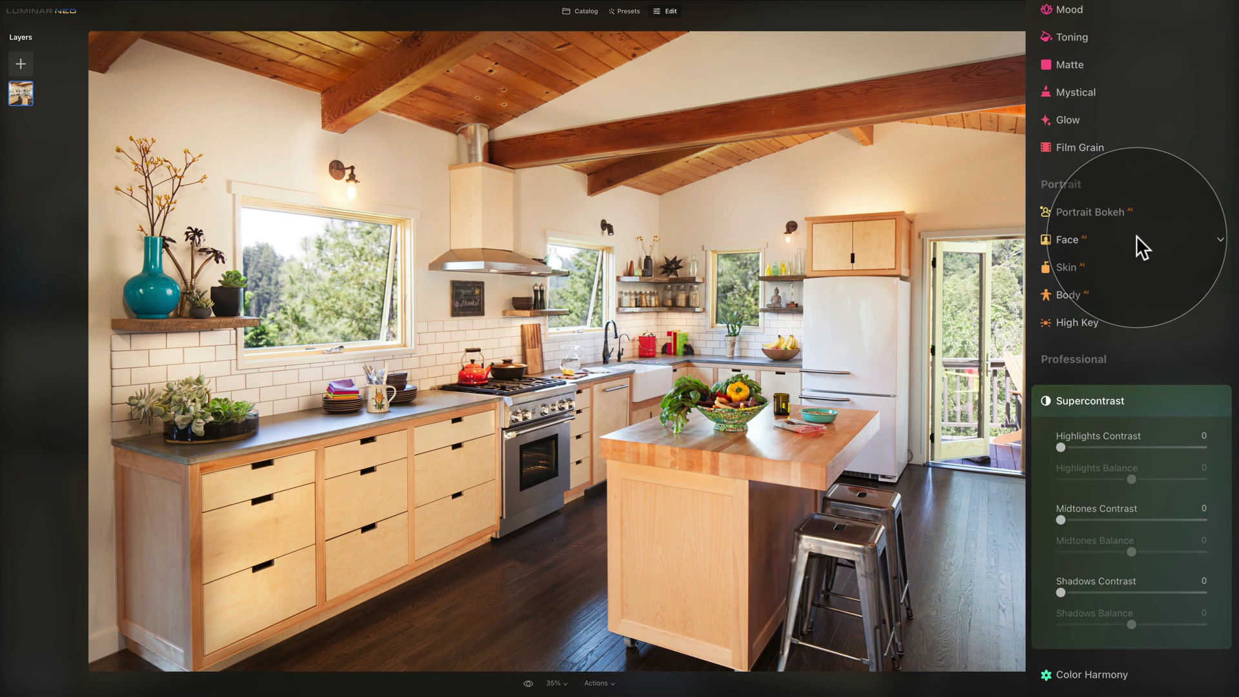
- Set the kitchen photo's Highlights Contrast to 28, Midtones Contrast to 19 and Shadows Contrast to 14
left_click_drag(1060, 448, 1108, 446)
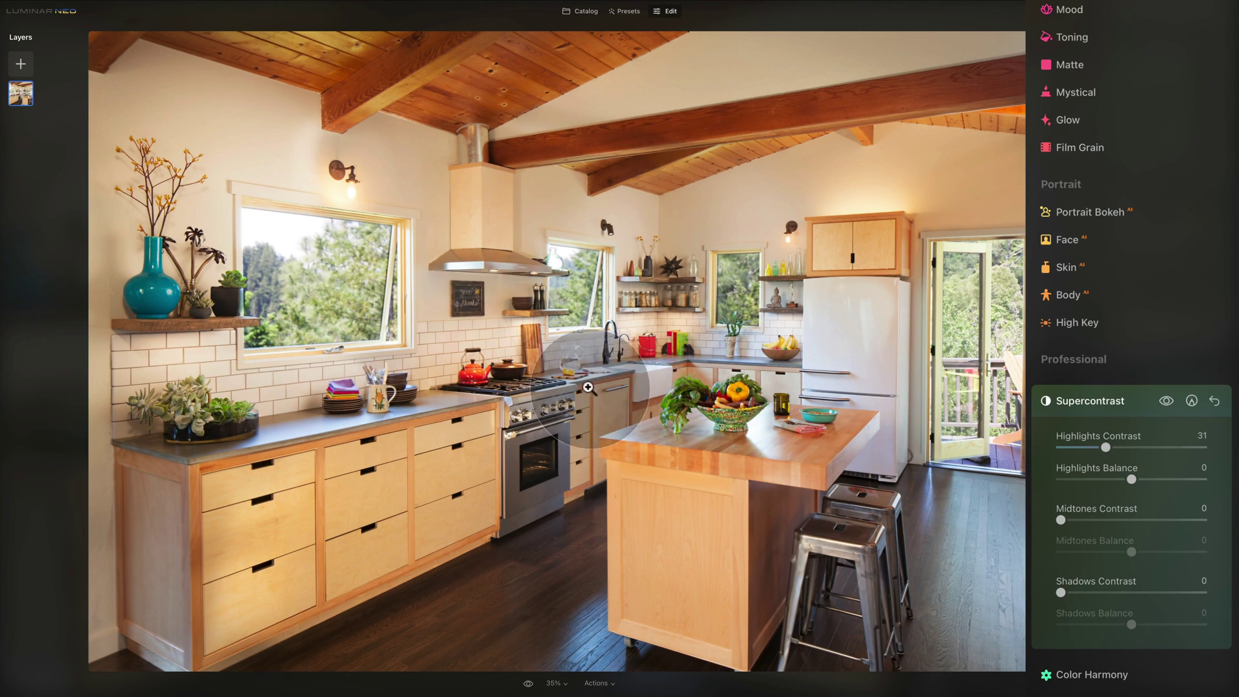
left_click_drag(1105, 449, 1101, 454)
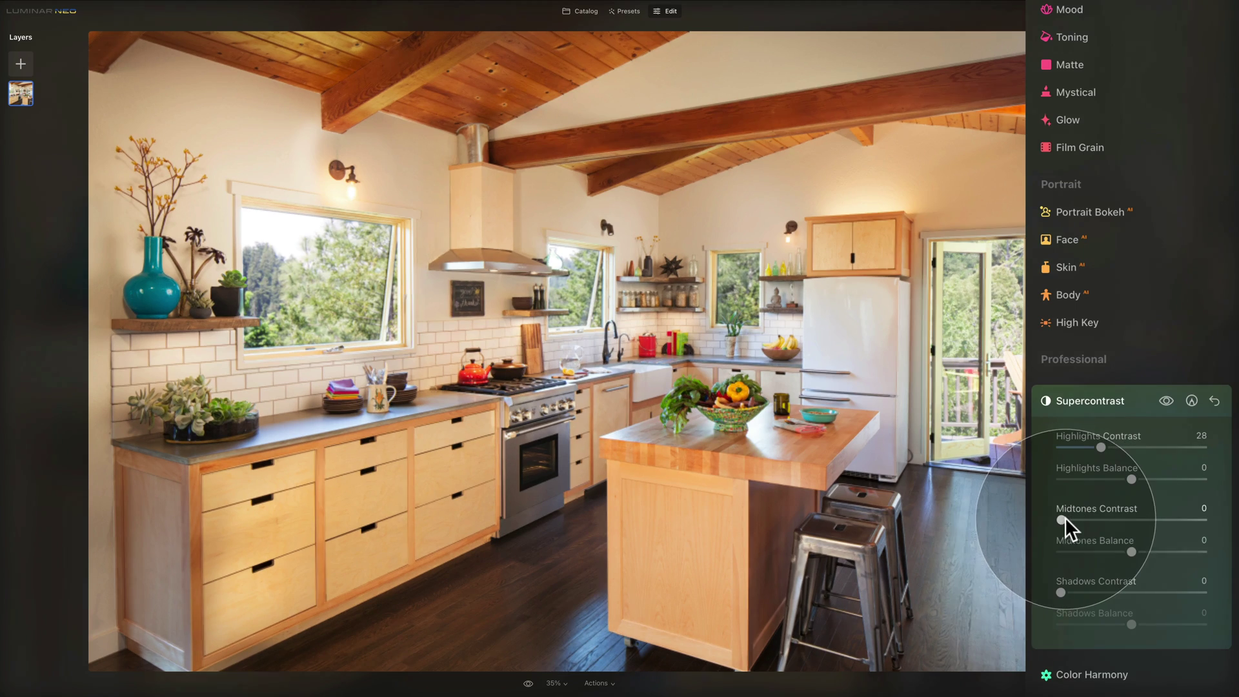
left_click_drag(1059, 518, 1109, 520)
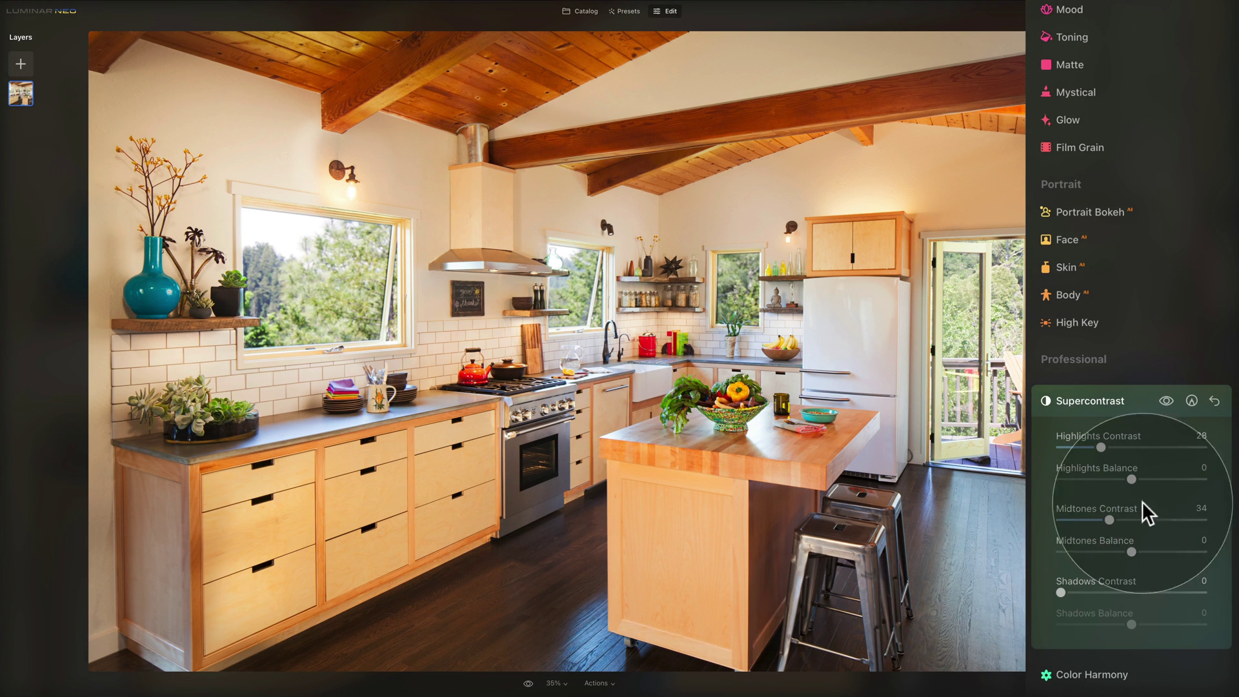
mouse_move(1122, 520)
left_mouse_down()
mouse_move(1101, 520)
mouse_move(1114, 522)
left_mouse_up()
left_click_drag(1115, 521, 1088, 519)
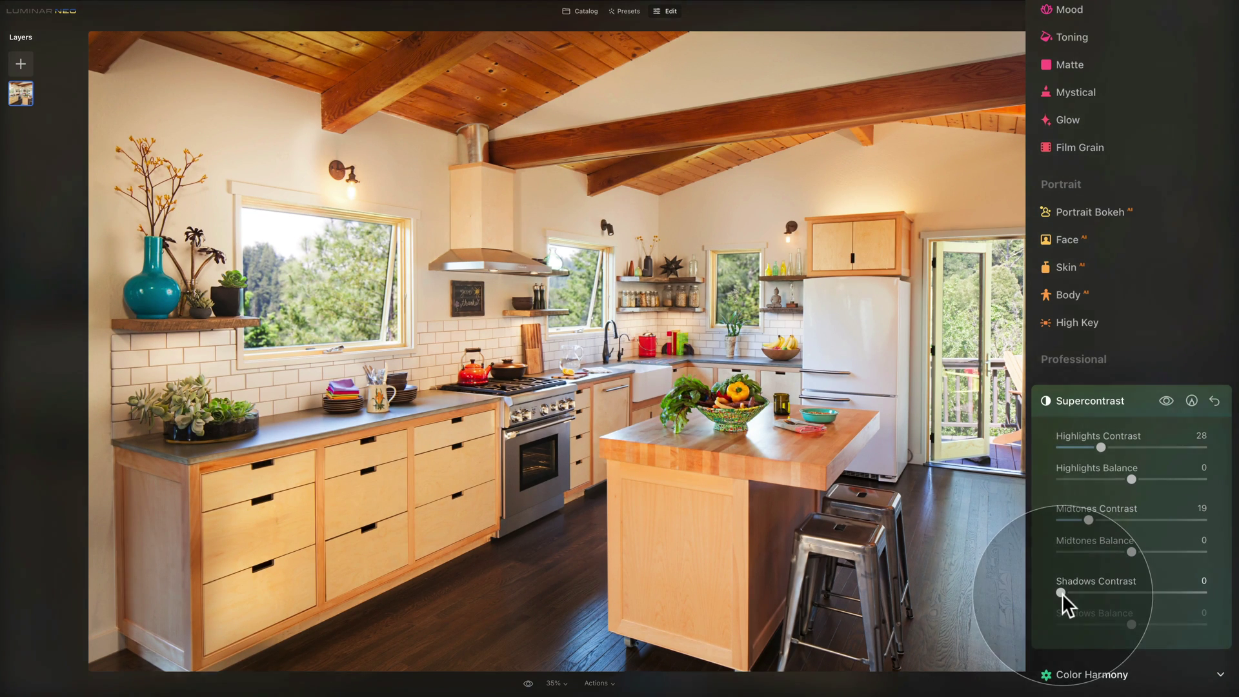
left_click_drag(1061, 593, 1093, 593)
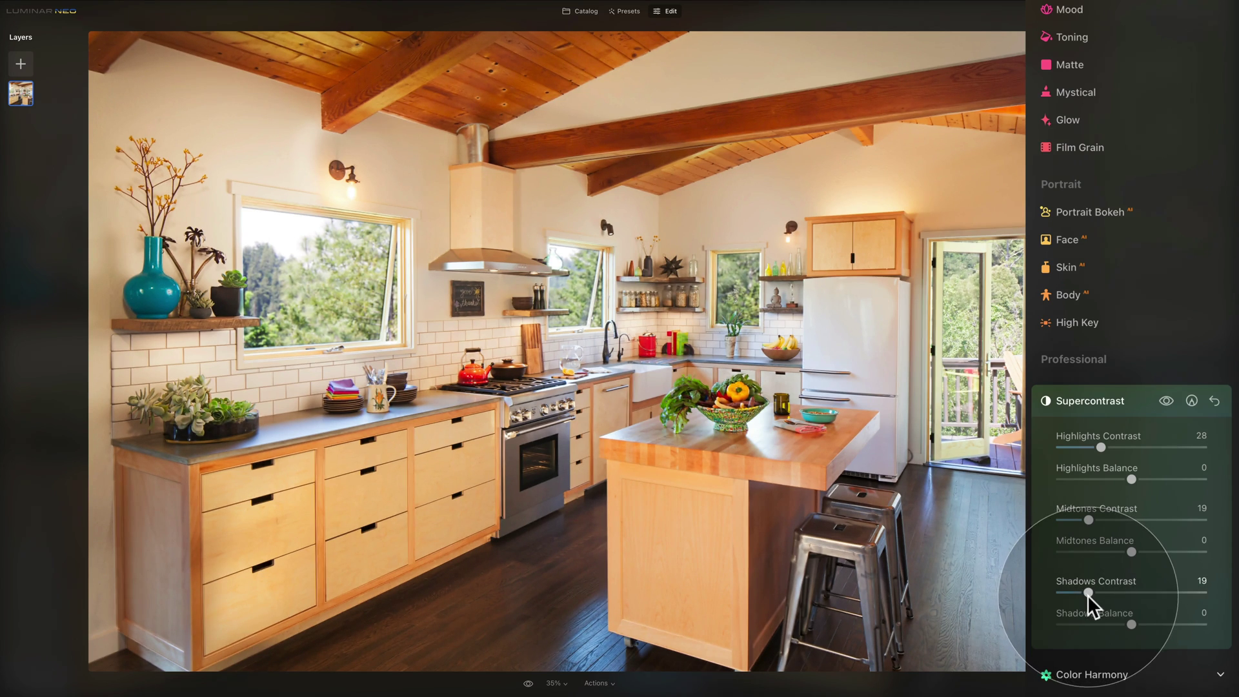
left_click_drag(1085, 590, 1077, 594)
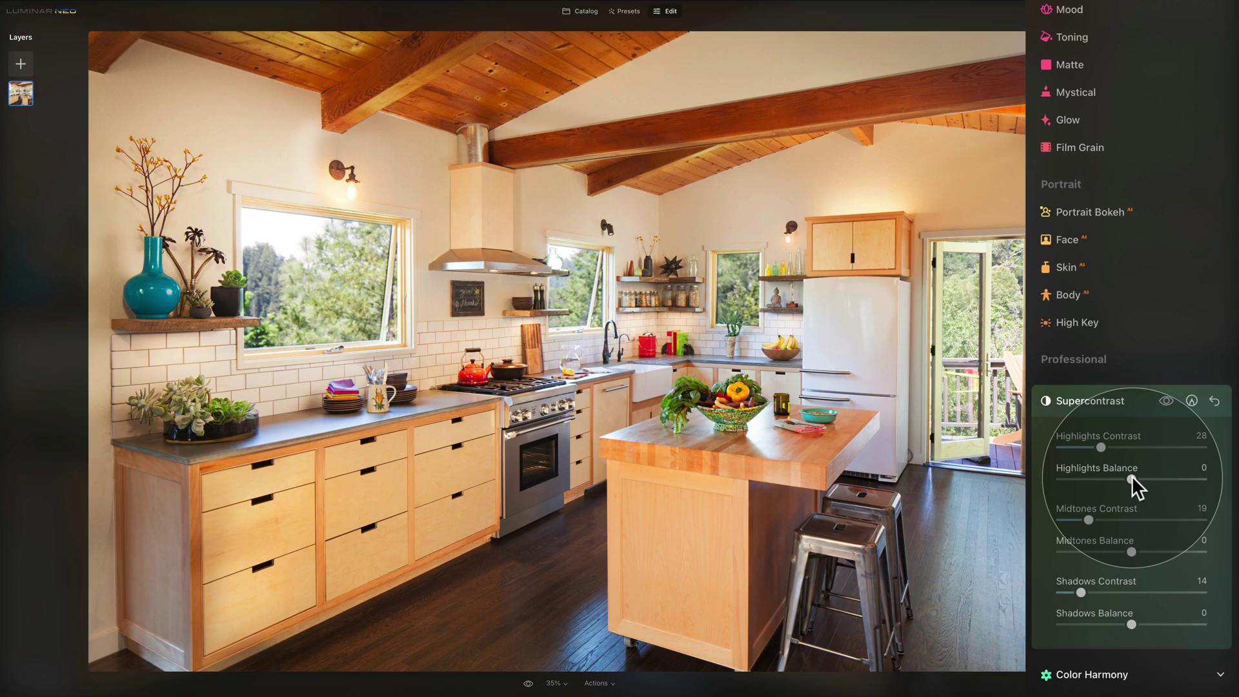
- Set the kitchen photo's Highlights Balance to -18, Midtones Balance to 53 and Shadows Balance to 81
mouse_move(1131, 477)
left_mouse_down()
mouse_move(1104, 478)
mouse_move(1143, 483)
mouse_move(1102, 483)
mouse_move(1117, 485)
left_mouse_up()
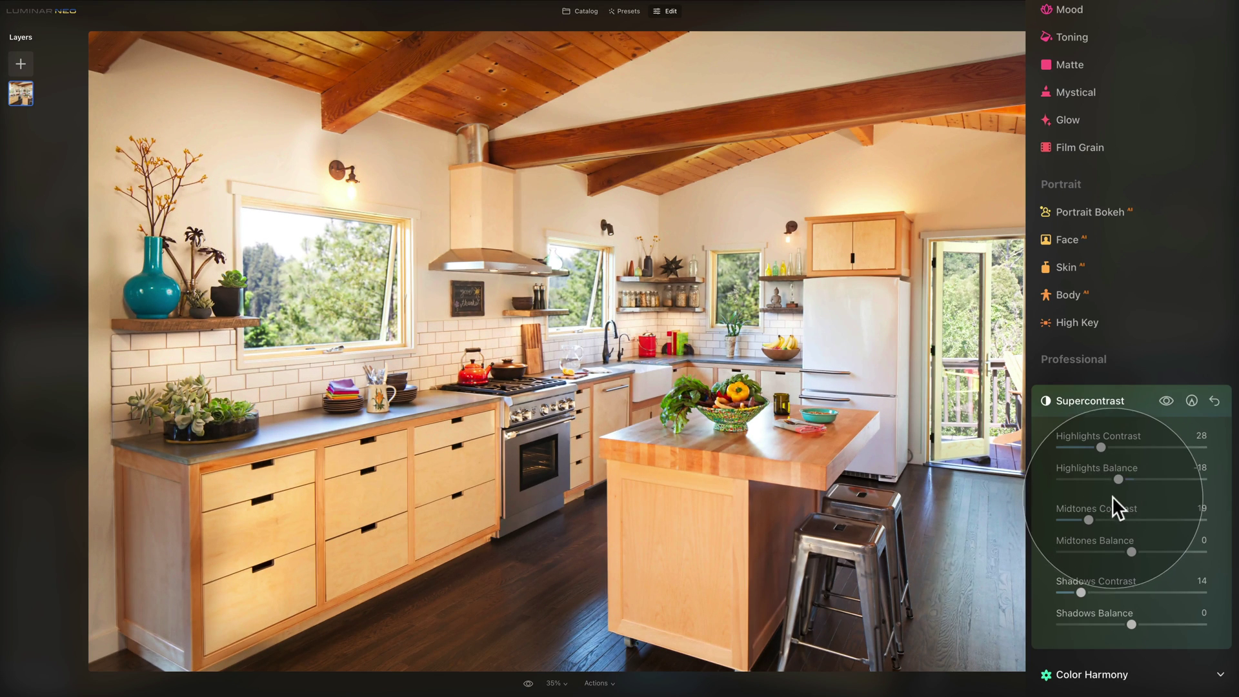
left_click_drag(1125, 552, 1164, 552)
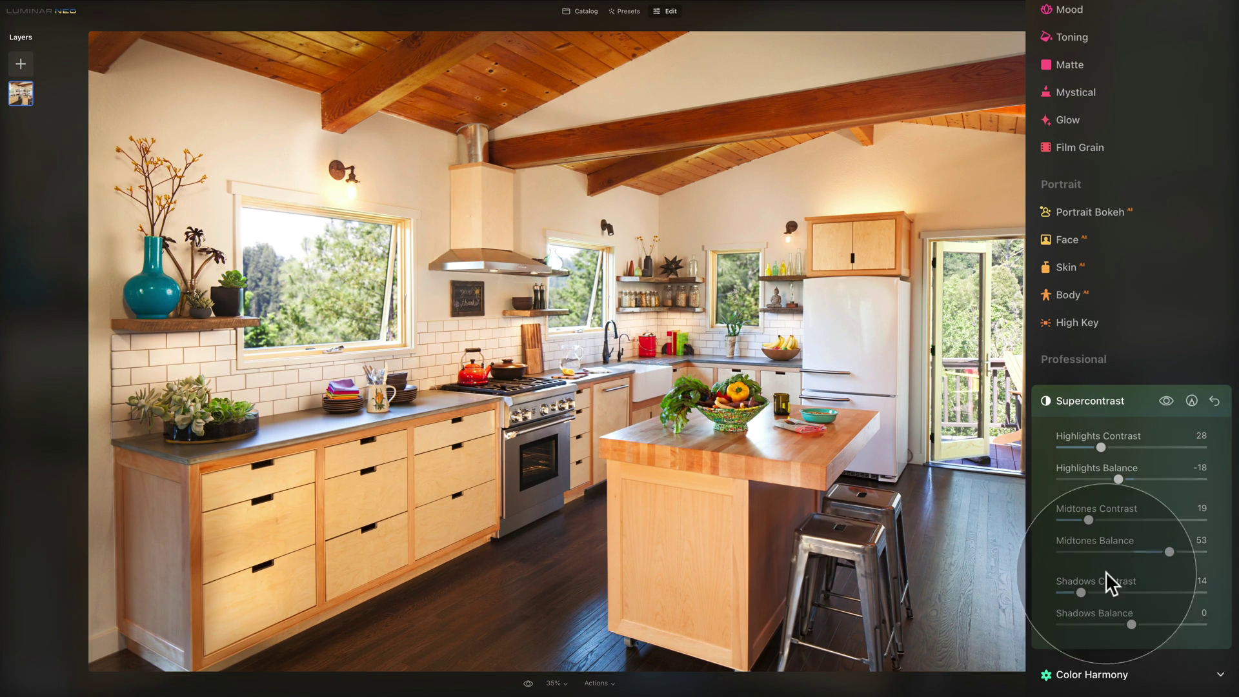
left_click_drag(1132, 623, 1190, 624)
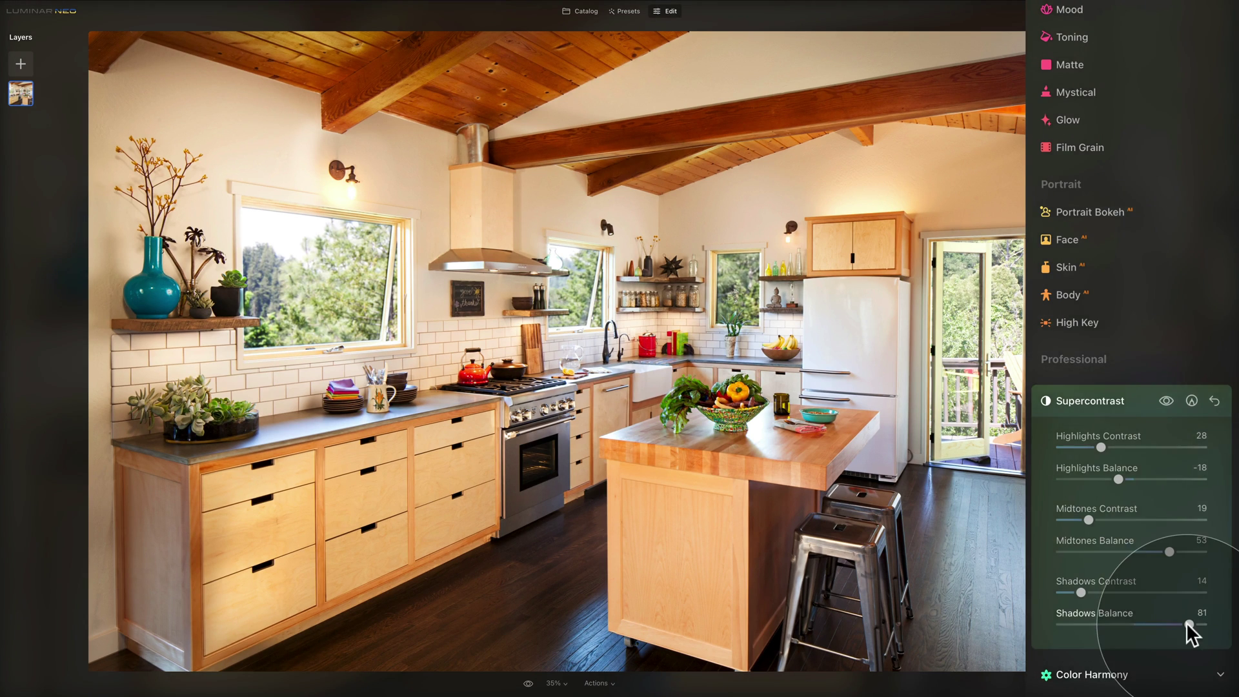
- Compare the kitchen photo with and without the Supercontrast effect
left_click(1165, 401)
left_click(1160, 400)
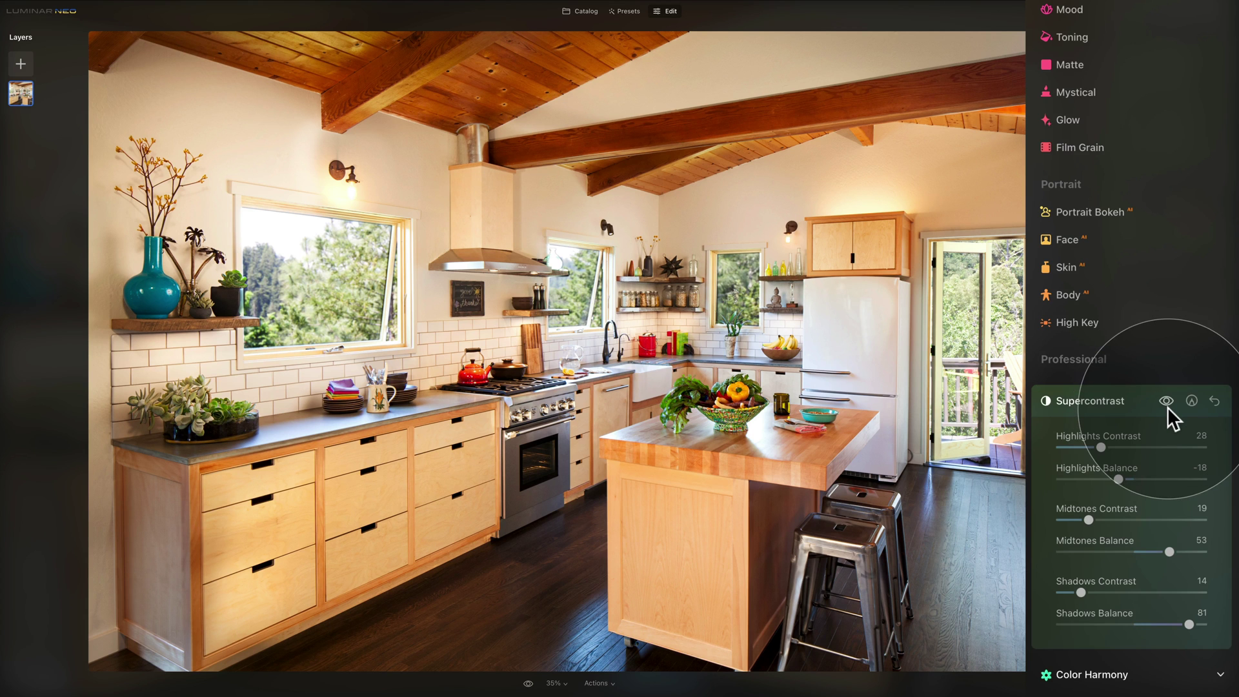
left_click(1166, 399)
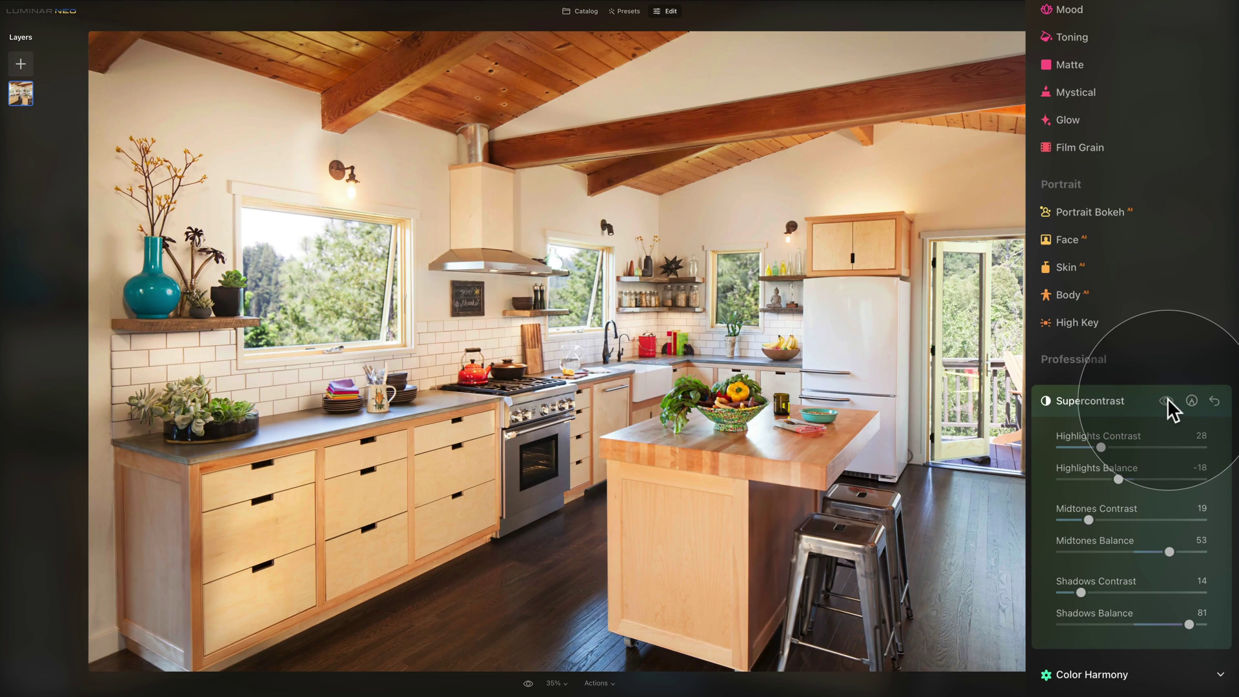
left_click(1166, 399)
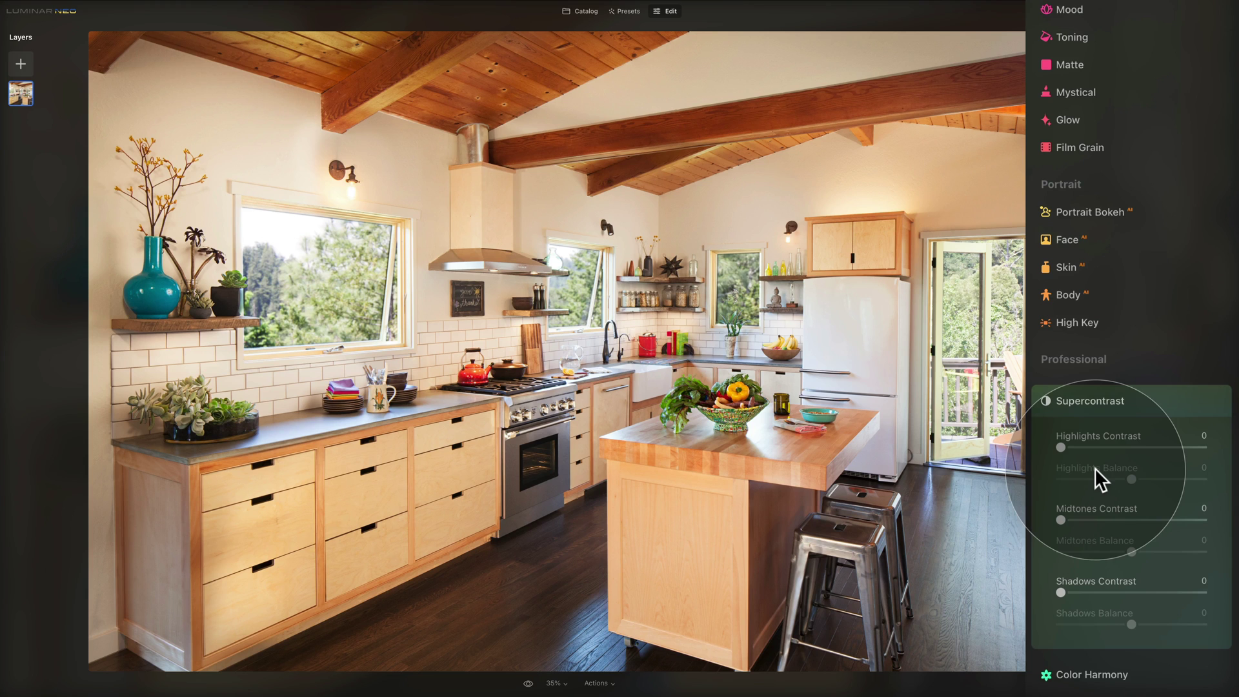
- Reset the kitchen photo's Supercontrast settings and raise Highlights Contrast to 88
left_click_drag(1113, 446, 1190, 440)
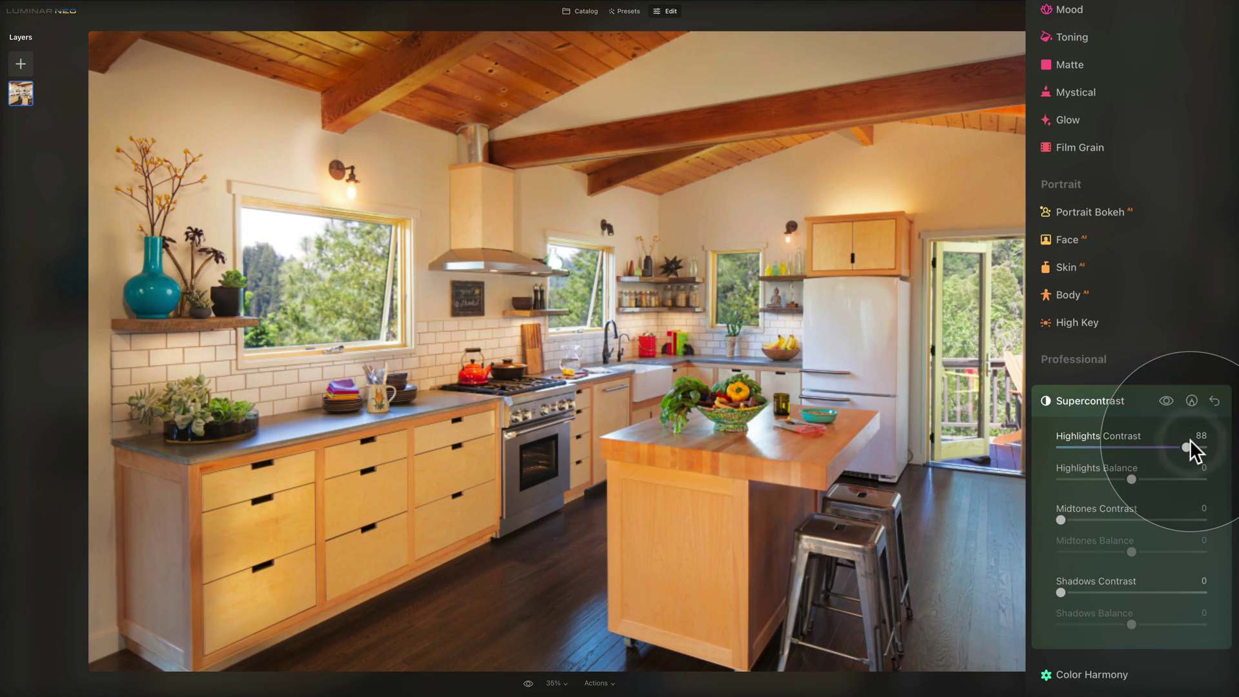